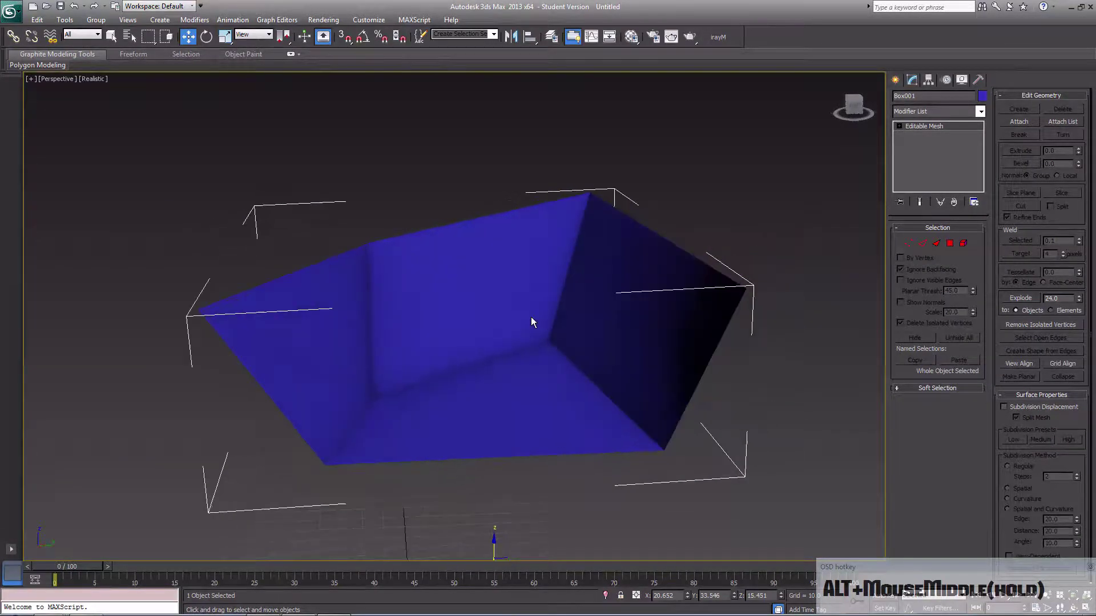
Step: Tessellate the mesh's dark end wall into smaller triangular faces at the polygon sub-object level
click(951, 245)
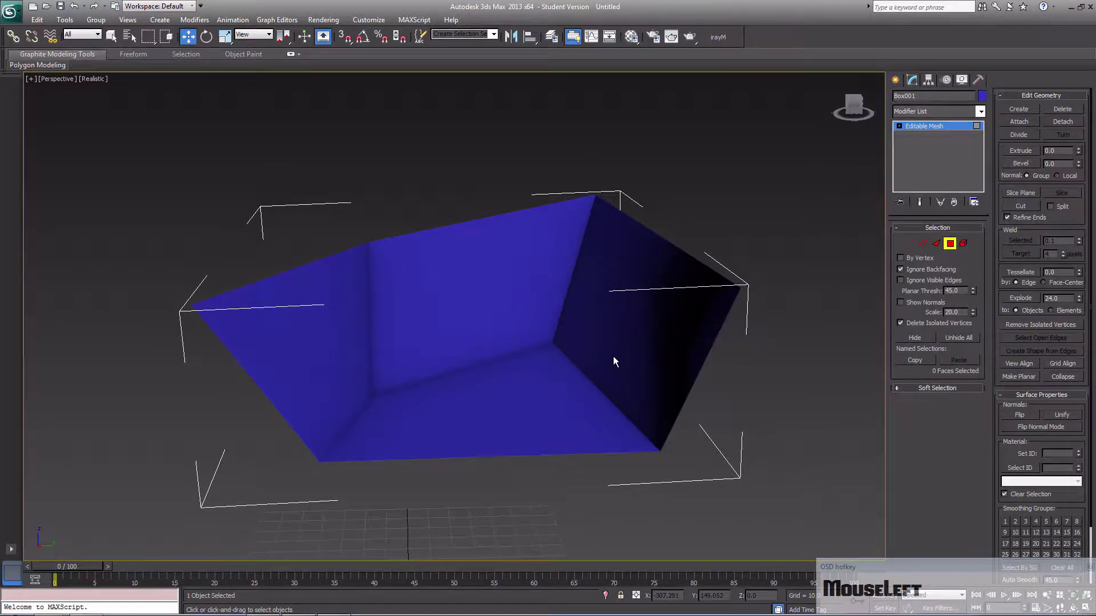
click(592, 358)
click(478, 391)
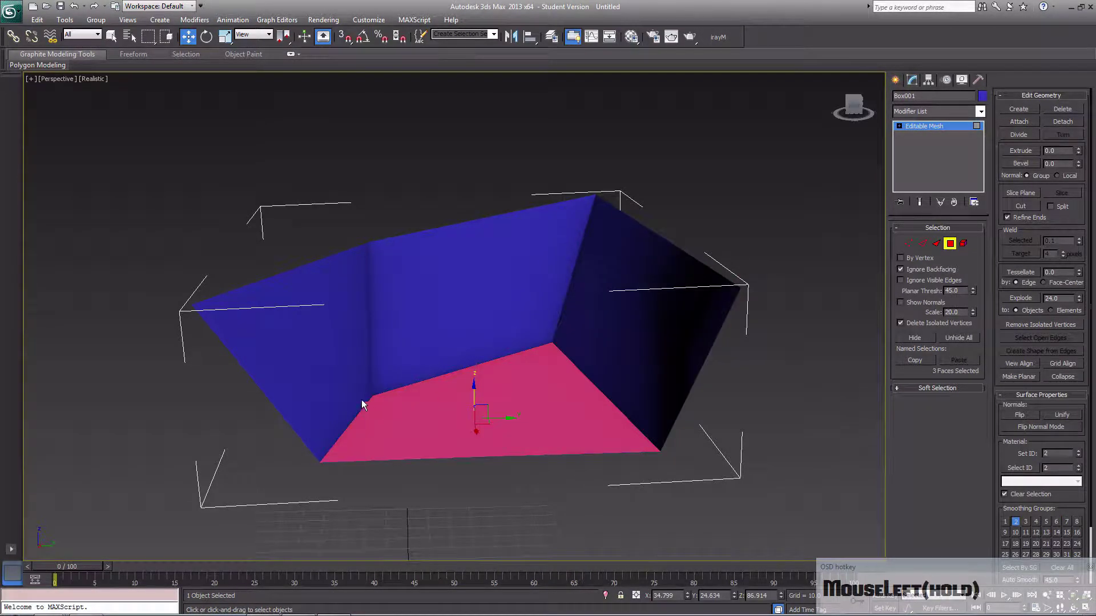
middle_drag(450, 375, 464, 350)
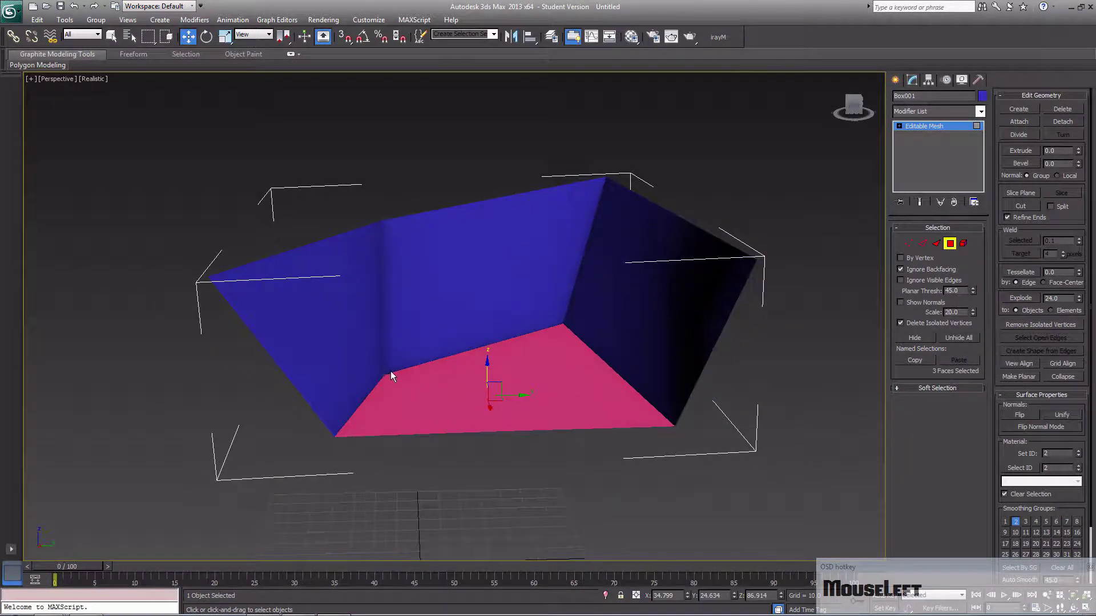
click(631, 341)
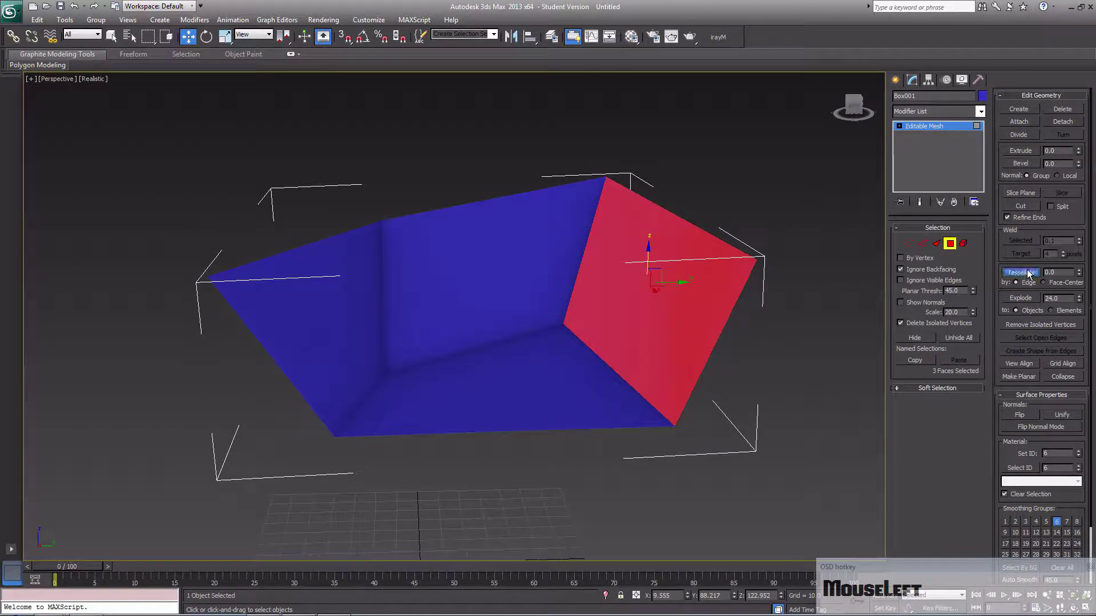
click(699, 423)
Step: Select the triangular face at the middle of the tessellated wall's lower edge and show the mesh in wireframe
click(658, 355)
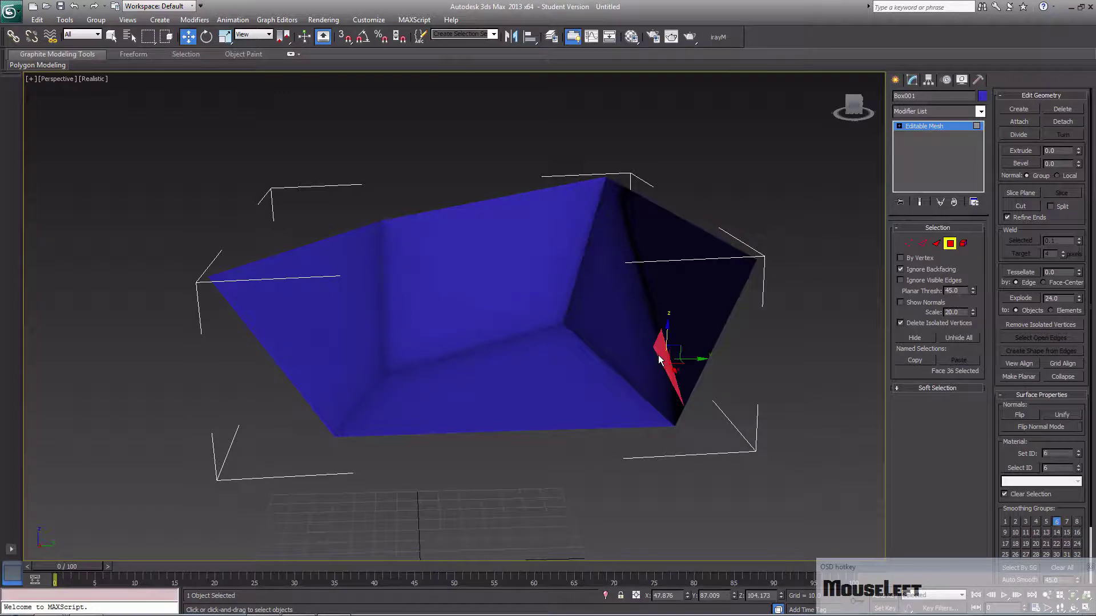
click(627, 358)
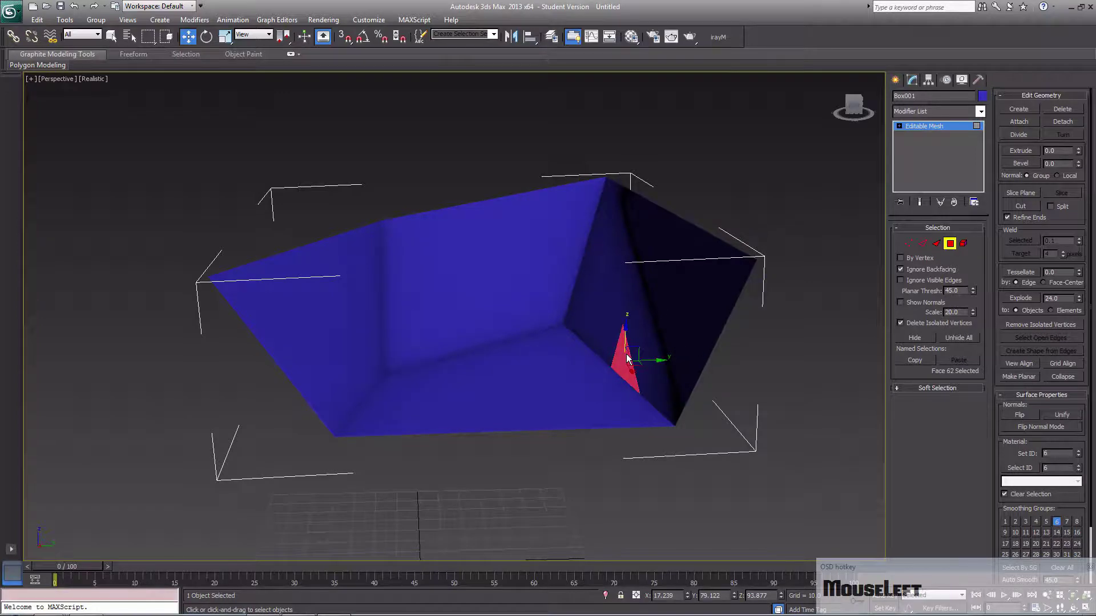
key(F3)
alt+middle_drag(640, 375, 612, 377)
scroll(612, 375, up, 2)
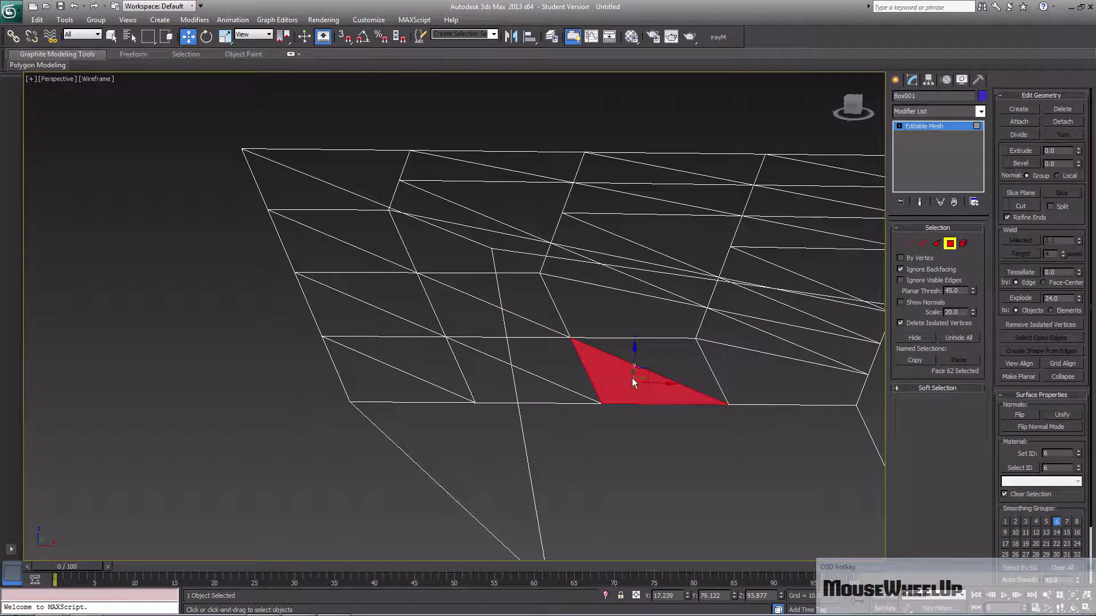
scroll(563, 355, up, 4)
middle_drag(561, 355, 479, 334)
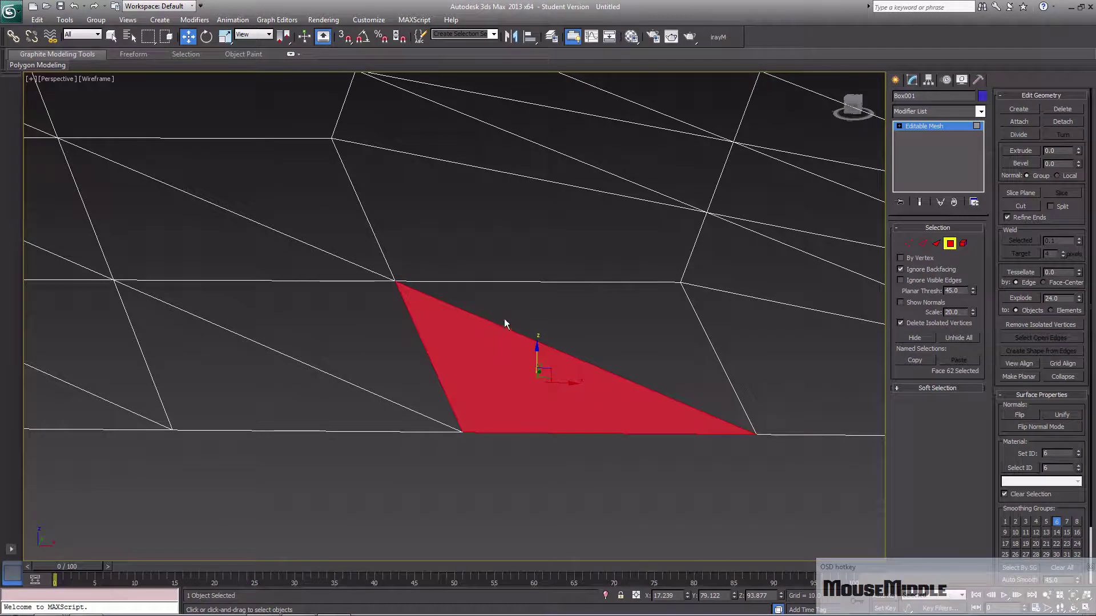
Step: Move the two vertices on the upper side of that cell sideways so the slanted cell becomes rectangular
click(908, 244)
click(394, 283)
drag(428, 283, 501, 299)
click(681, 286)
drag(721, 289, 798, 303)
click(703, 468)
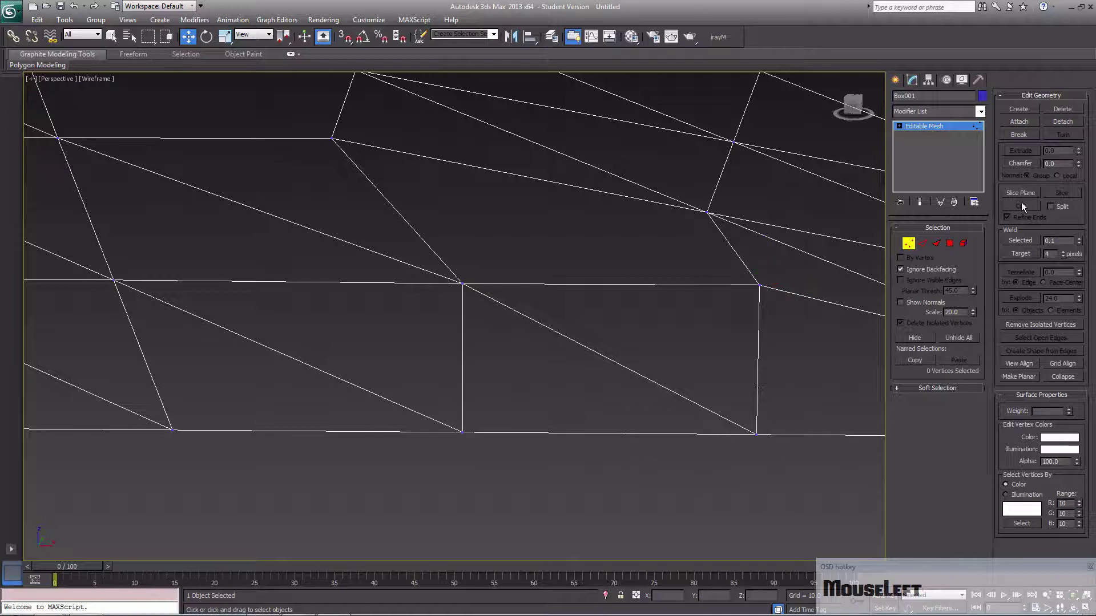
Step: Select both triangles of the rectangular cell and rotate them slightly to adjust the opening's tilt
click(950, 243)
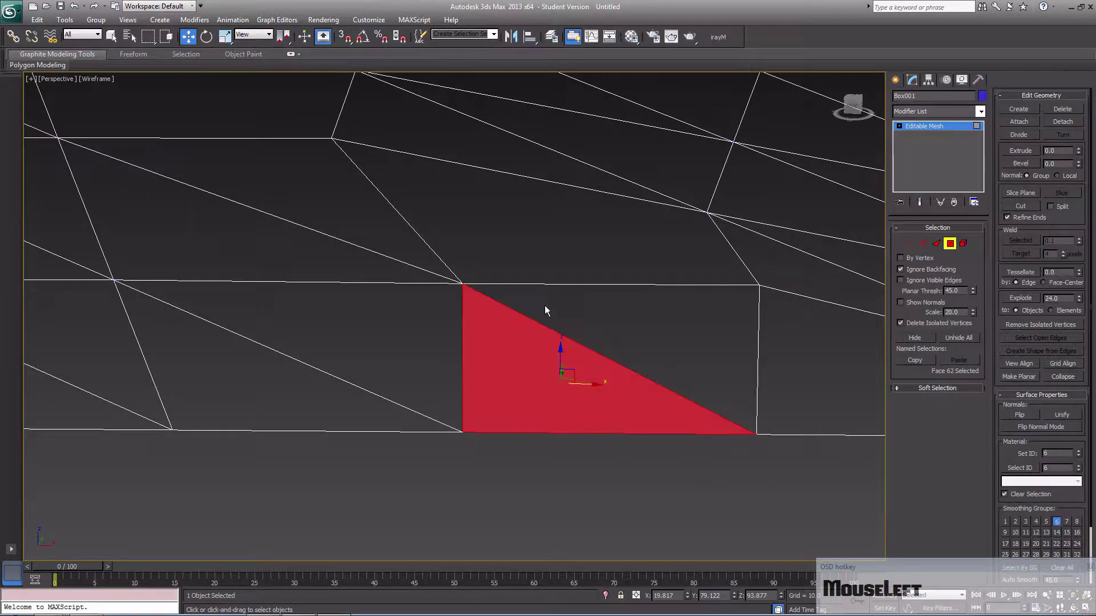
ctrl+click(625, 334)
alt+middle_drag(682, 374, 574, 363)
key(alt+e)
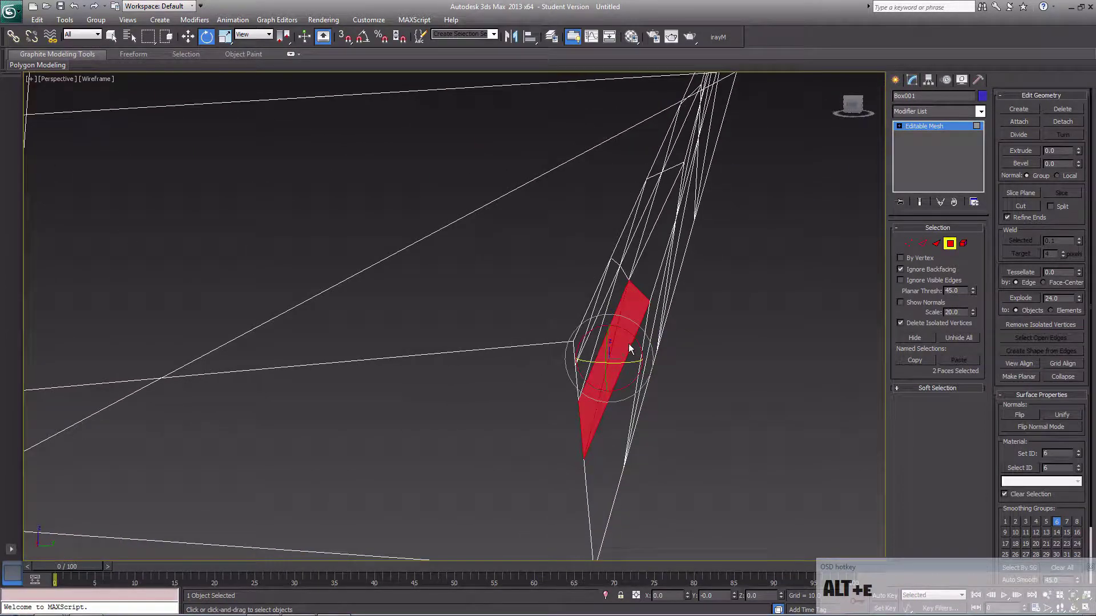
drag(588, 344, 570, 349)
alt+middle_drag(571, 349, 664, 351)
middle_drag(630, 284, 617, 284)
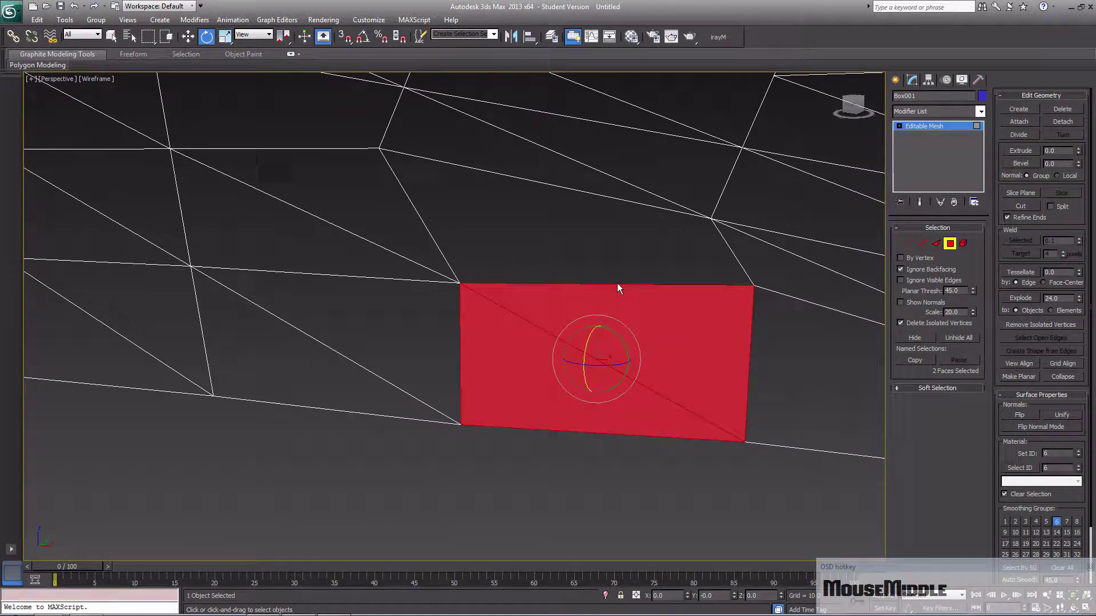
Step: Try a short freehand extrusion of the two selected faces
middle_drag(570, 240, 535, 237)
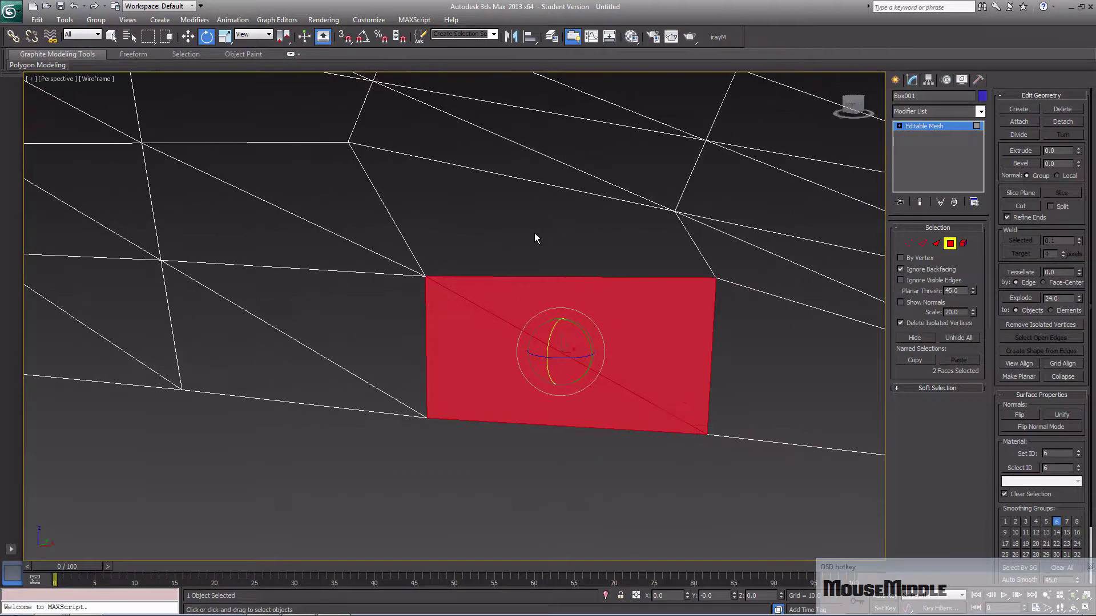
middle_drag(585, 276, 577, 286)
scroll(574, 292, down, 3)
scroll(574, 292, up, 3)
super+middle_drag(574, 293, 588, 306)
right_click(578, 301)
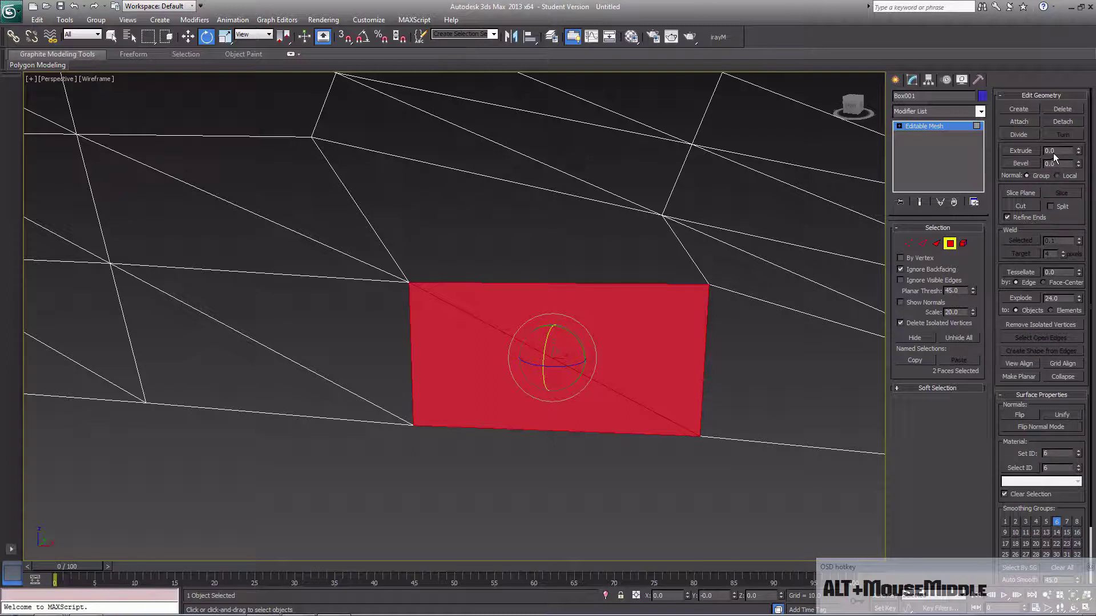
click(1021, 150)
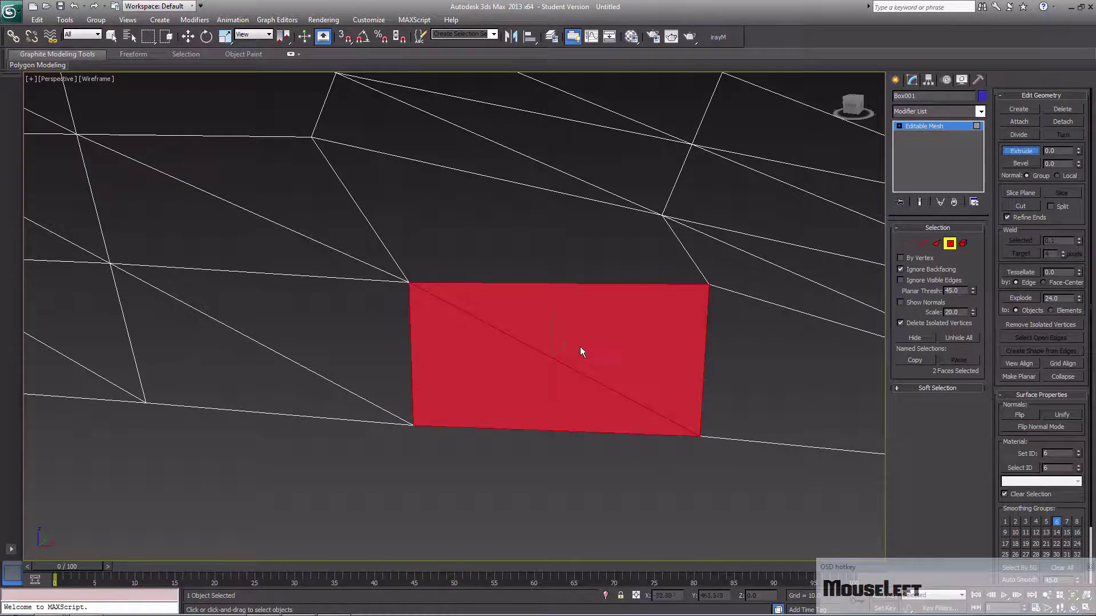
drag(557, 323, 473, 509)
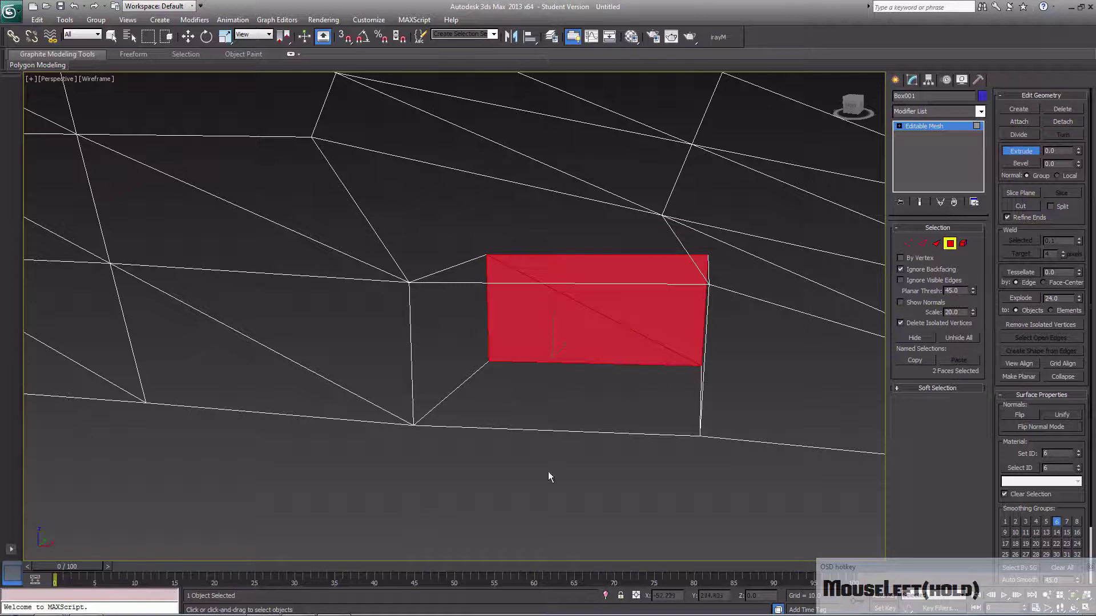
key(ctrl+z)
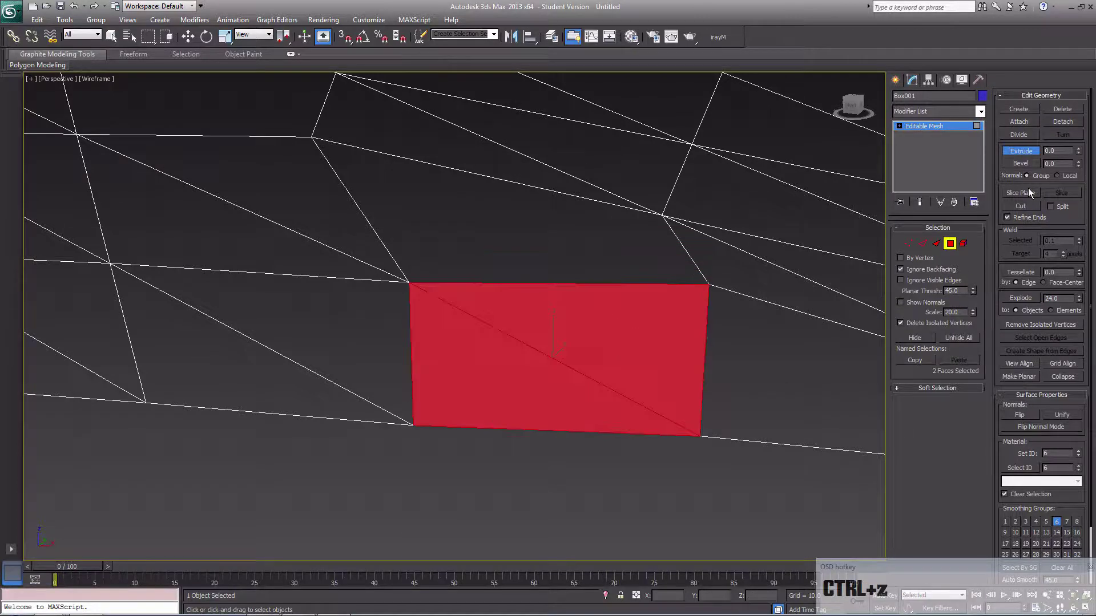
Step: Try to extrude the two selected faces by 100
click(1065, 150)
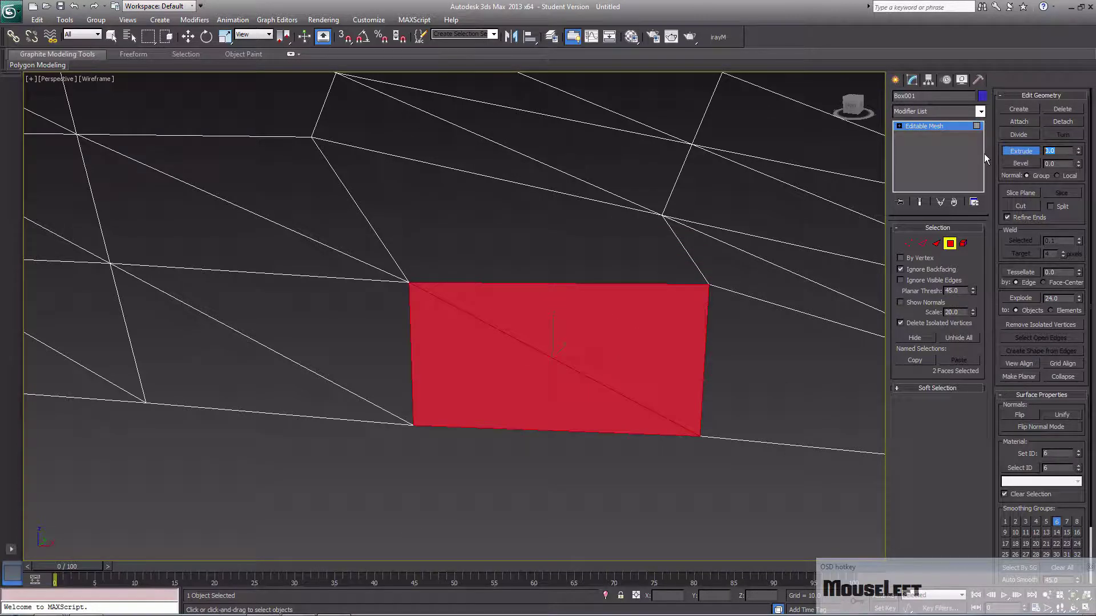
text(100)
key(Return)
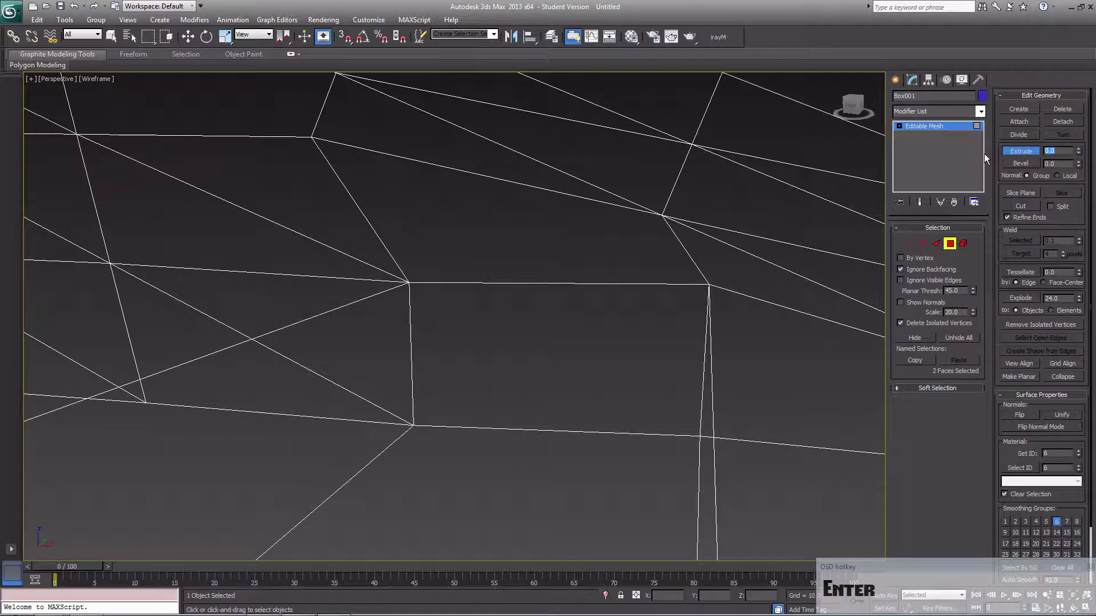
middle_drag(735, 189, 551, 242)
scroll(507, 244, down, 2)
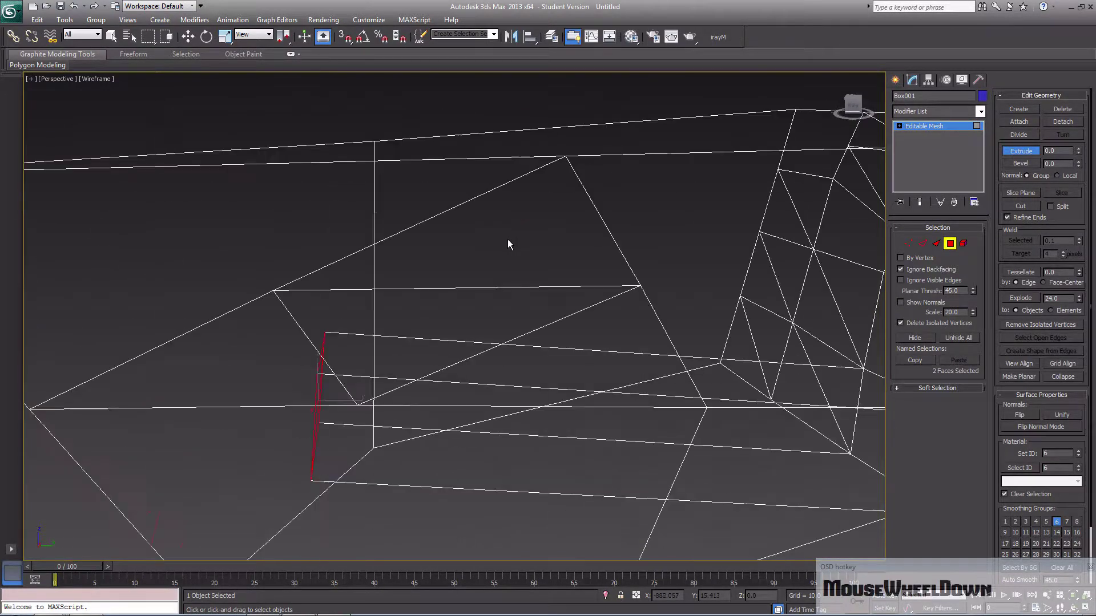
alt+middle_drag(585, 306, 645, 313)
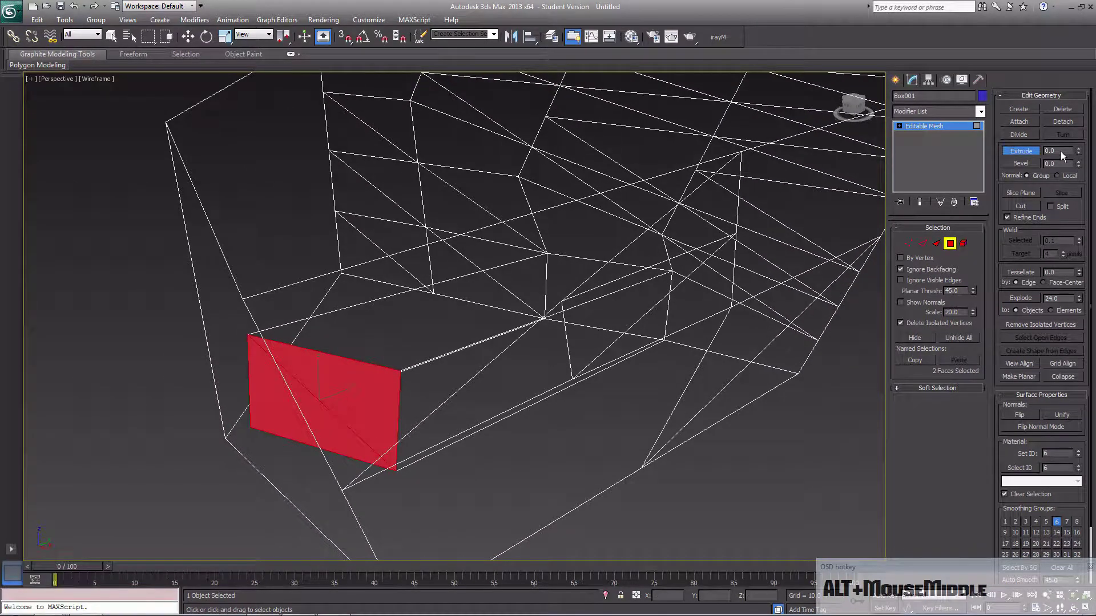
key(ctrl+z)
Step: Extrude the two selected faces far outward from the room, forming a long rectangular passage
drag(1079, 152, 940, 200)
drag(1095, 137, 1092, 502)
middle_drag(570, 313, 538, 344)
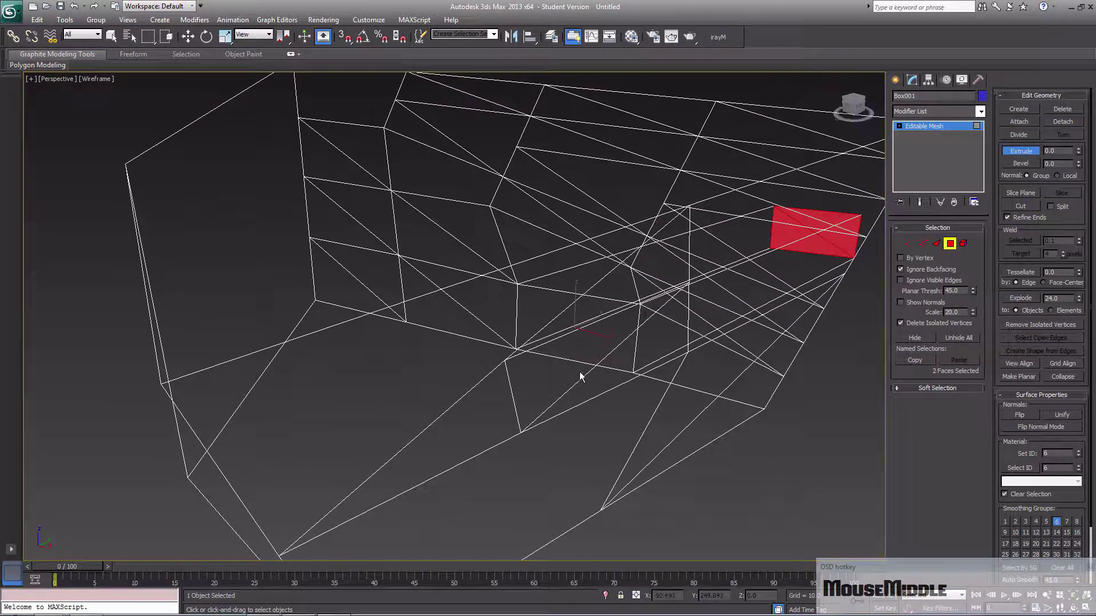
alt+middle_drag(587, 370, 610, 337)
middle_drag(610, 337, 612, 311)
key(z)
scroll(586, 327, down, 3)
scroll(587, 327, down, 2)
scroll(601, 317, down, 5)
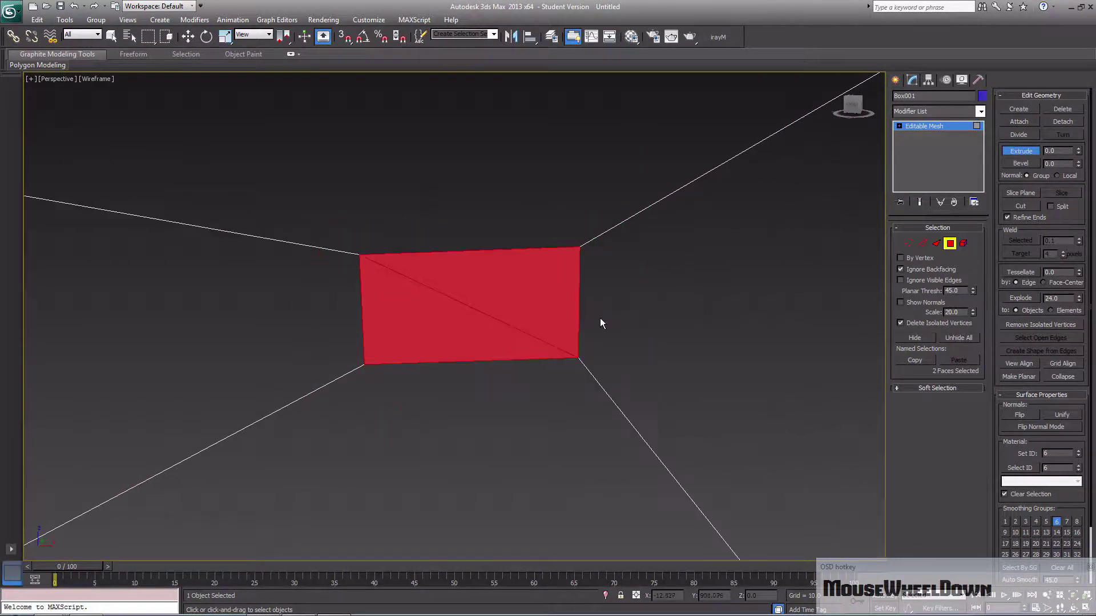
middle_drag(557, 341, 610, 334)
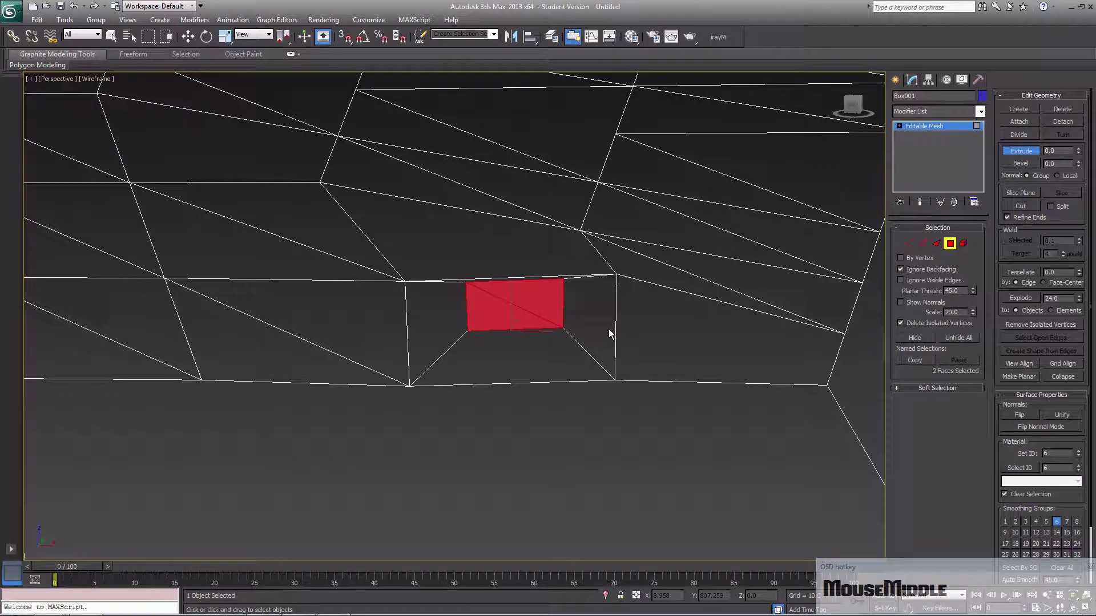
scroll(608, 329, up, 3)
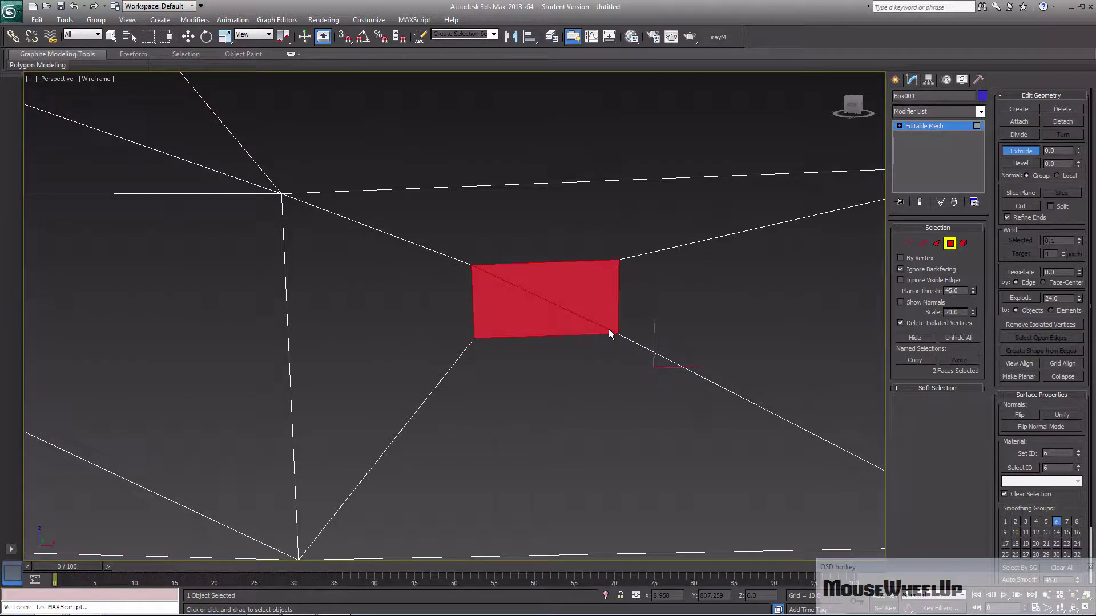
middle_drag(608, 328, 581, 327)
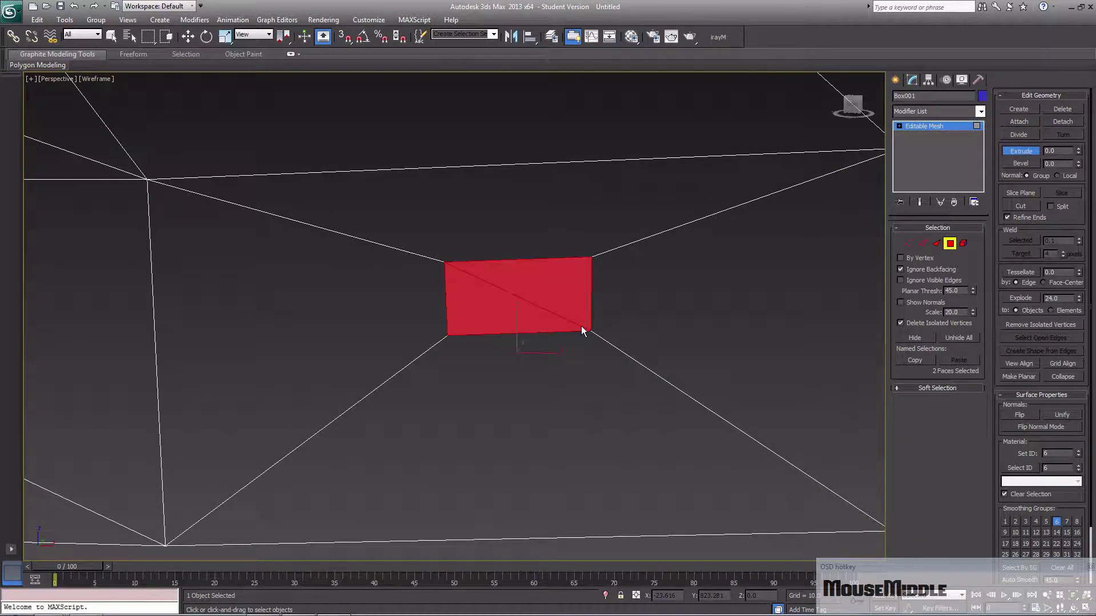
Step: Try a further extrusion of the passage's end faces and check it in shaded display
key(w)
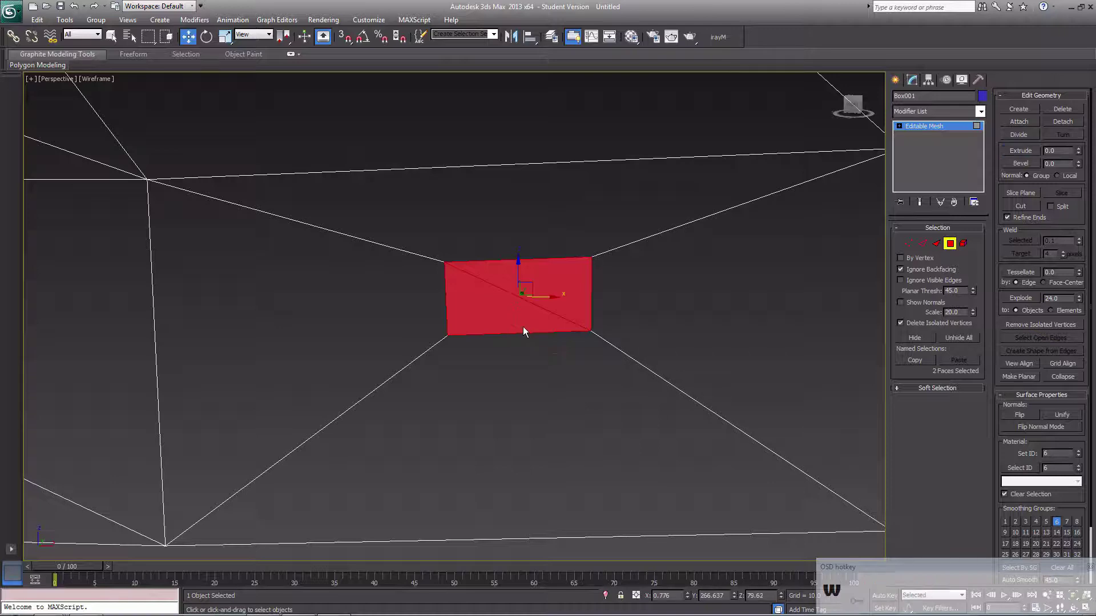
click(1029, 152)
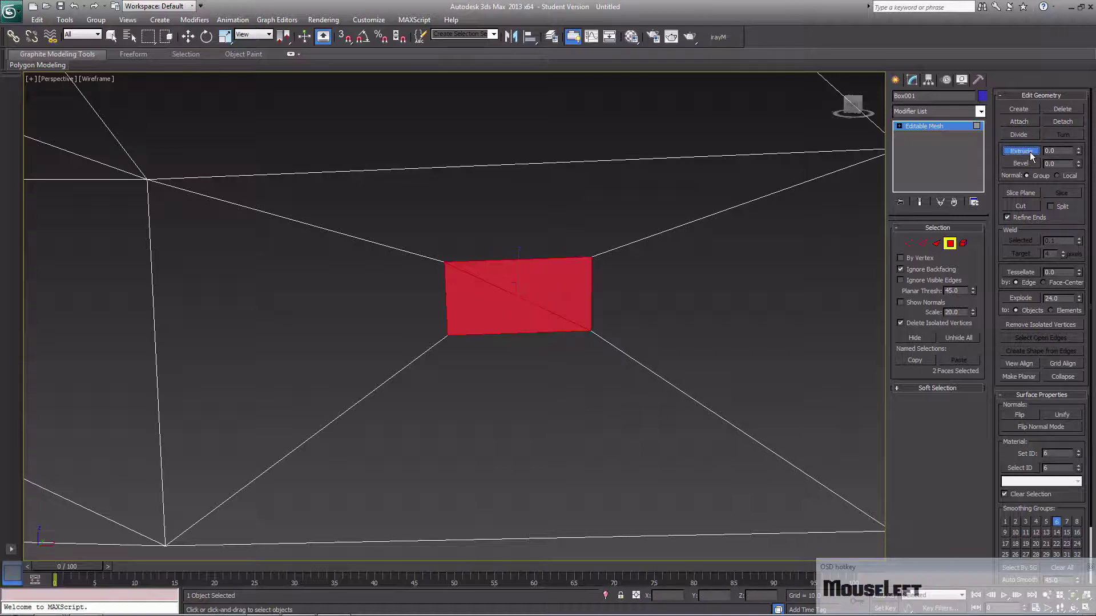
alt+middle_drag(630, 301, 666, 302)
drag(667, 302, 964, 171)
mouse_move(711, 339)
middle_down()
mouse_move(540, 381)
mouse_move(419, 366)
mouse_move(614, 389)
mouse_move(560, 382)
mouse_move(543, 352)
mouse_move(462, 380)
mouse_move(457, 357)
mouse_move(472, 343)
mouse_move(512, 341)
mouse_move(521, 327)
mouse_move(510, 333)
middle_up()
key(F3)
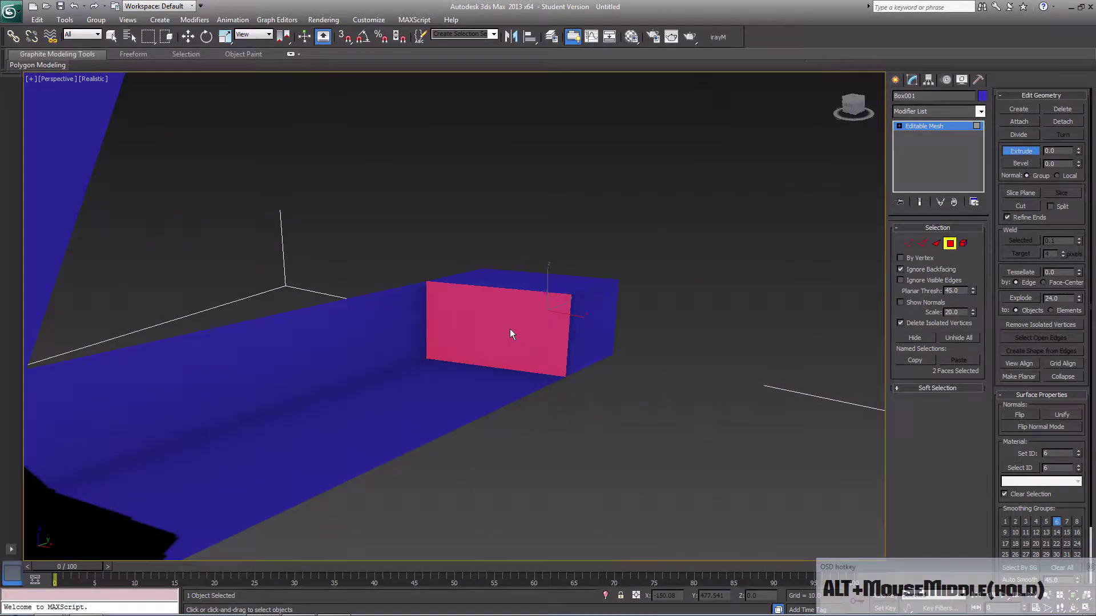
key(ctrl+z)
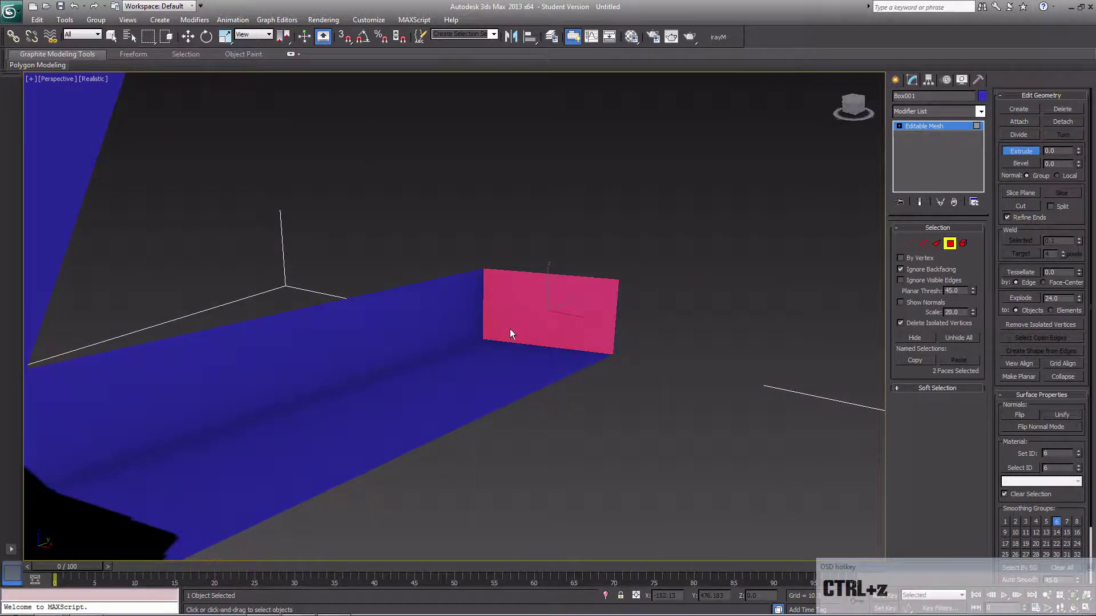
key(ctrl+z)
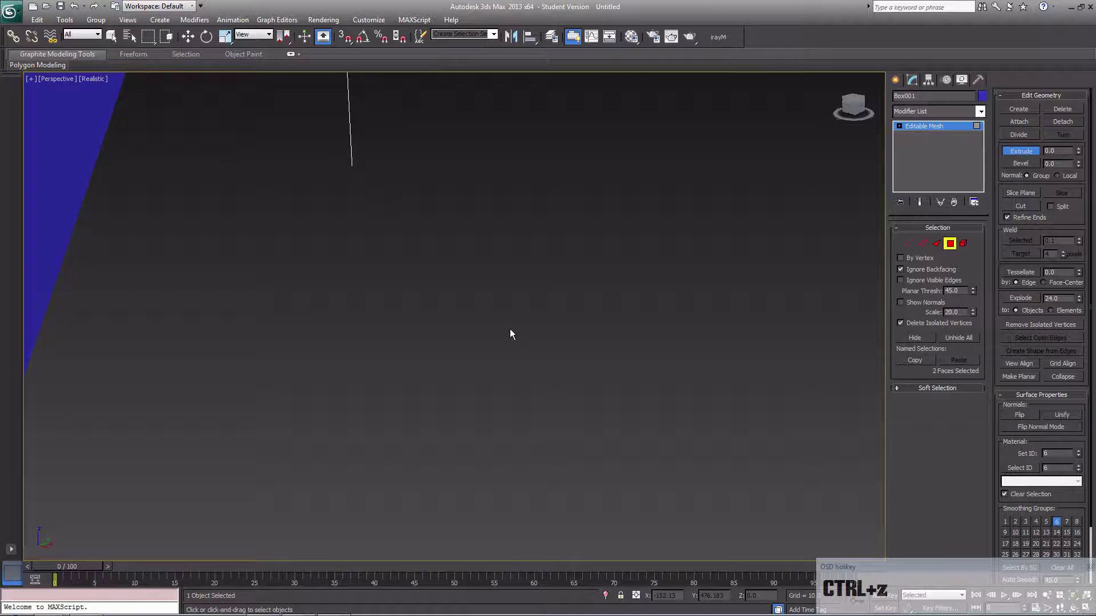
key(ctrl+y)
Step: Rotate the passage's two end faces about the vertical axis to angle the end for a bend
scroll(525, 325, down, 3)
middle_drag(517, 330, 519, 394)
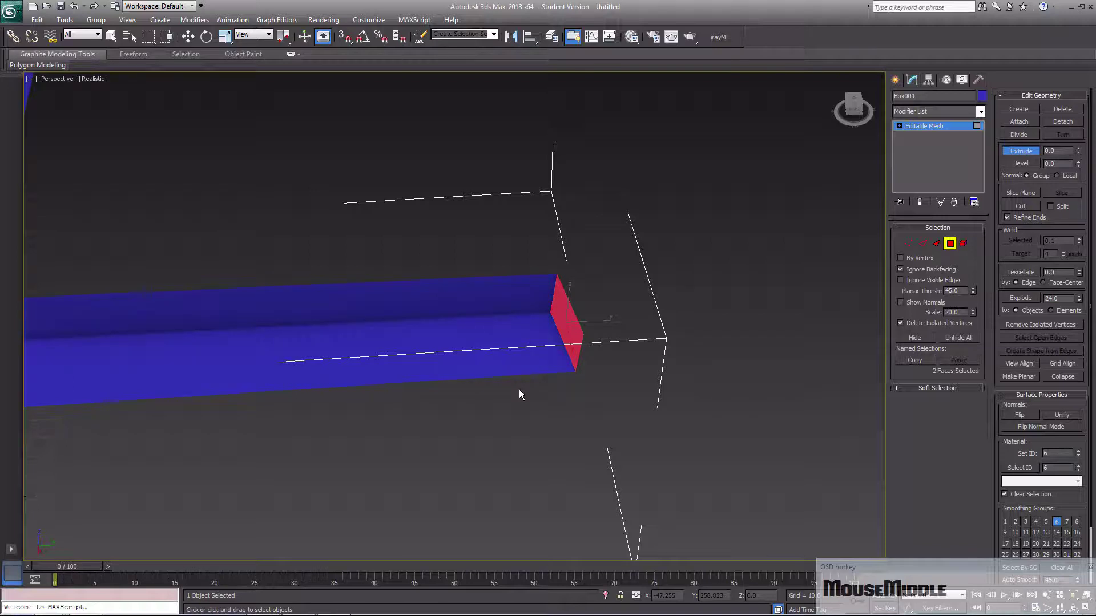
key(w)
key(e)
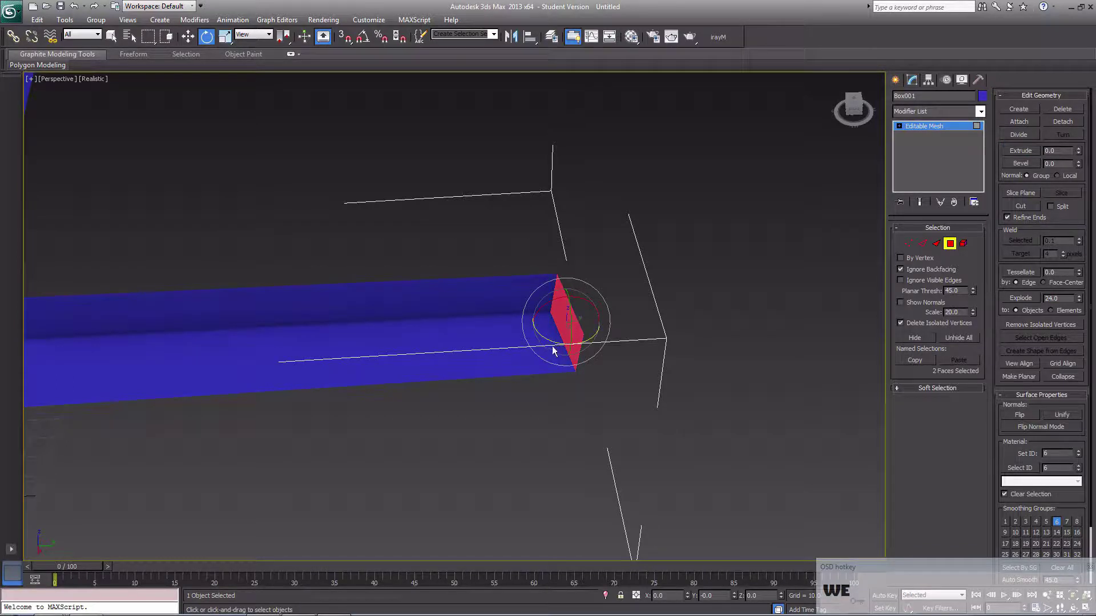
drag(551, 346, 594, 344)
alt+middle_drag(593, 344, 556, 345)
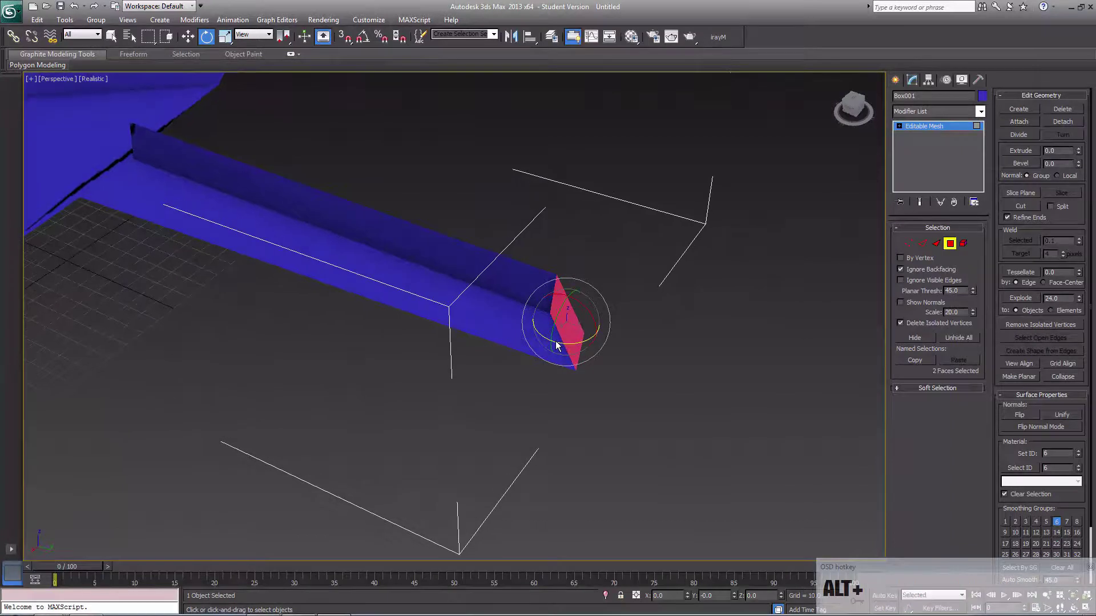
Step: Extrude the passage's two end faces outward and rotate them about the vertical axis to form the first bend segment
key(alt+w)
click(1020, 150)
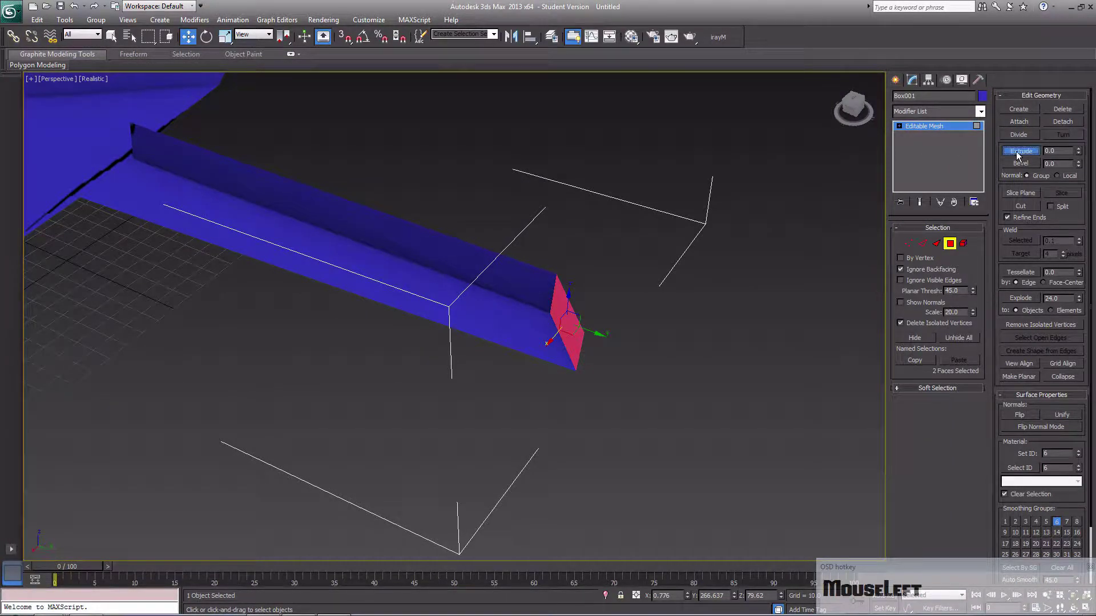
drag(567, 323, 615, 397)
middle_drag(615, 397, 551, 438)
key(w)
key(e)
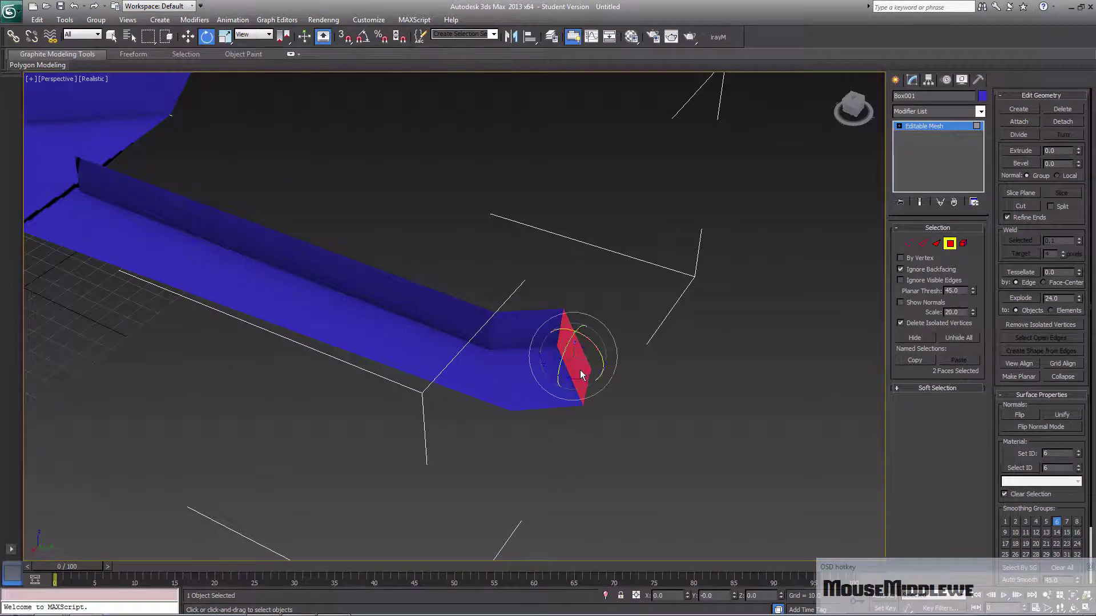
drag(553, 379, 516, 378)
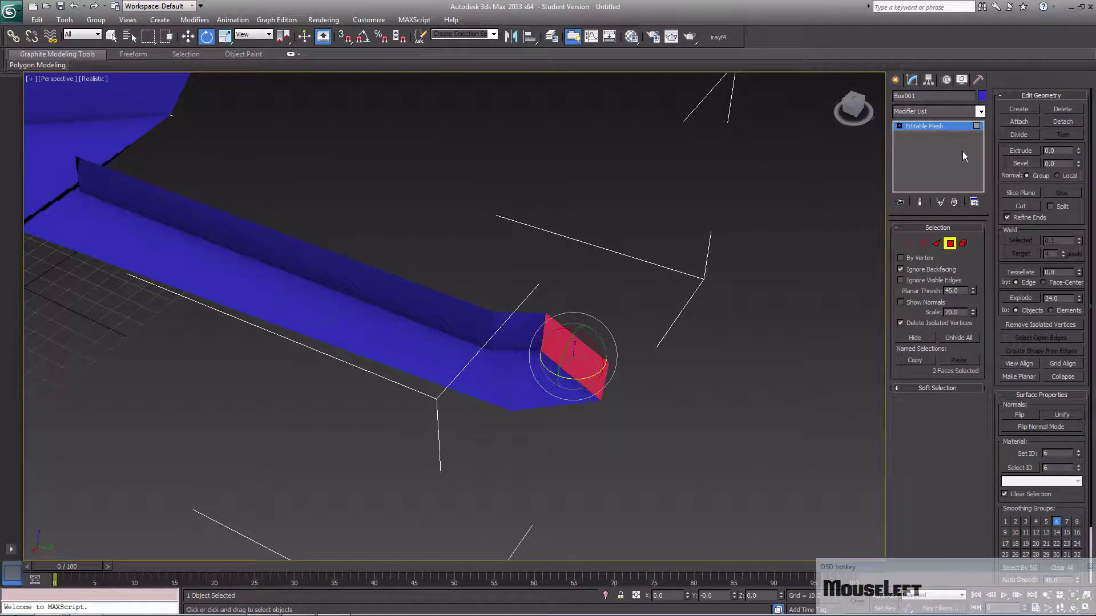
Step: Continue the bend by repeatedly extruding the passage's two end faces and rotating them about the vertical axis
drag(1078, 153, 1071, 251)
middle_drag(620, 405, 525, 406)
drag(553, 379, 574, 386)
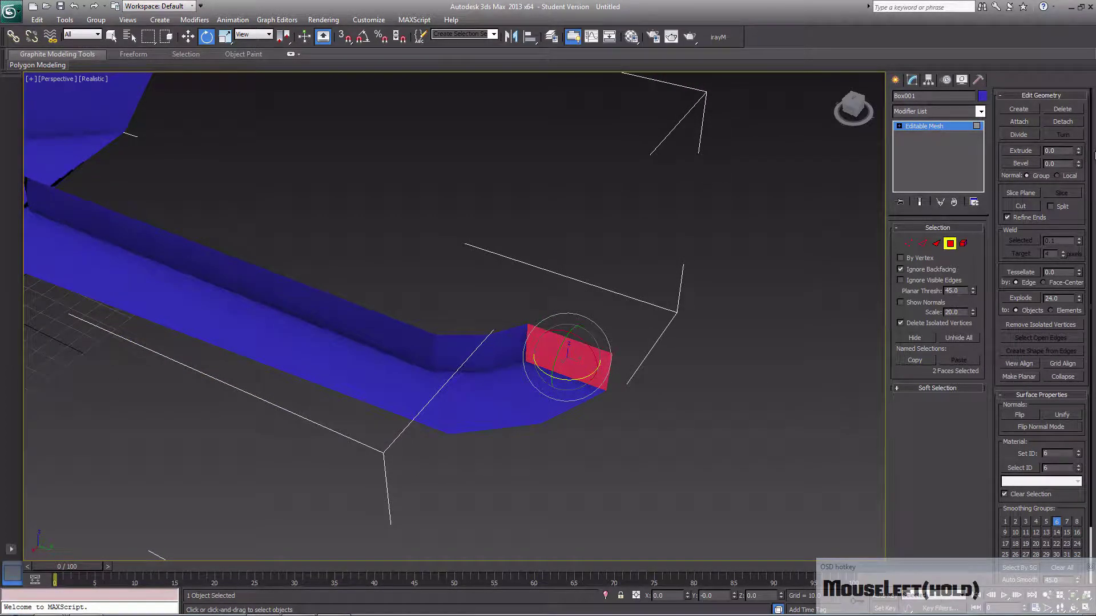
drag(1094, 154, 1084, 164)
drag(548, 368, 541, 375)
drag(591, 338, 576, 359)
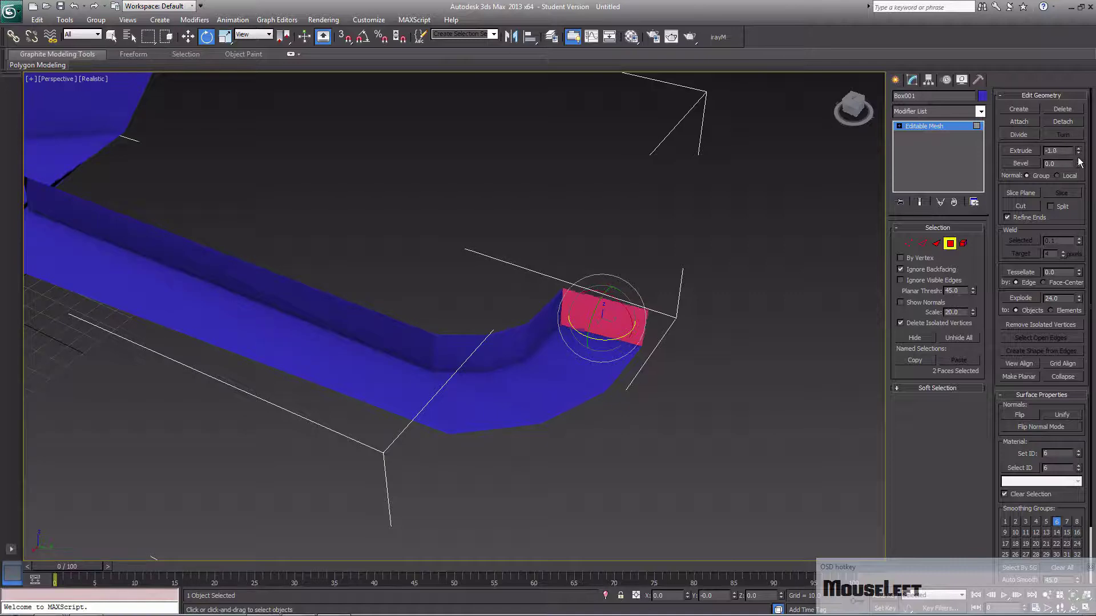
drag(634, 339, 647, 331)
Step: Examine the bent passage and its opening in the room wall from several angles, including inside the room
middle_drag(648, 331, 628, 330)
alt+middle_drag(587, 323, 461, 334)
scroll(446, 320, down, 5)
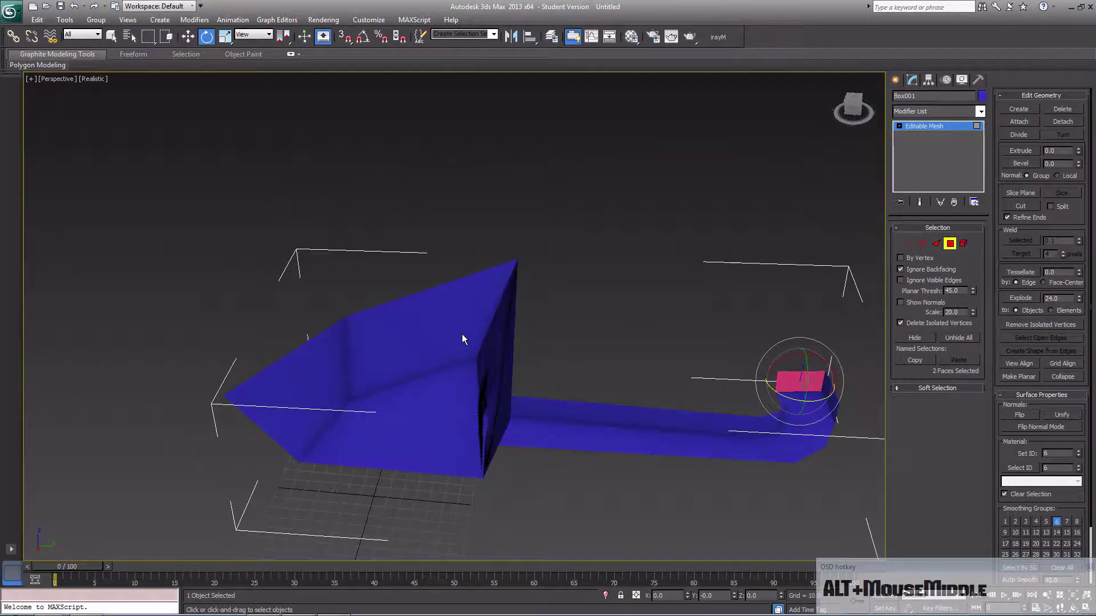
middle_drag(501, 370, 643, 291)
click(695, 378)
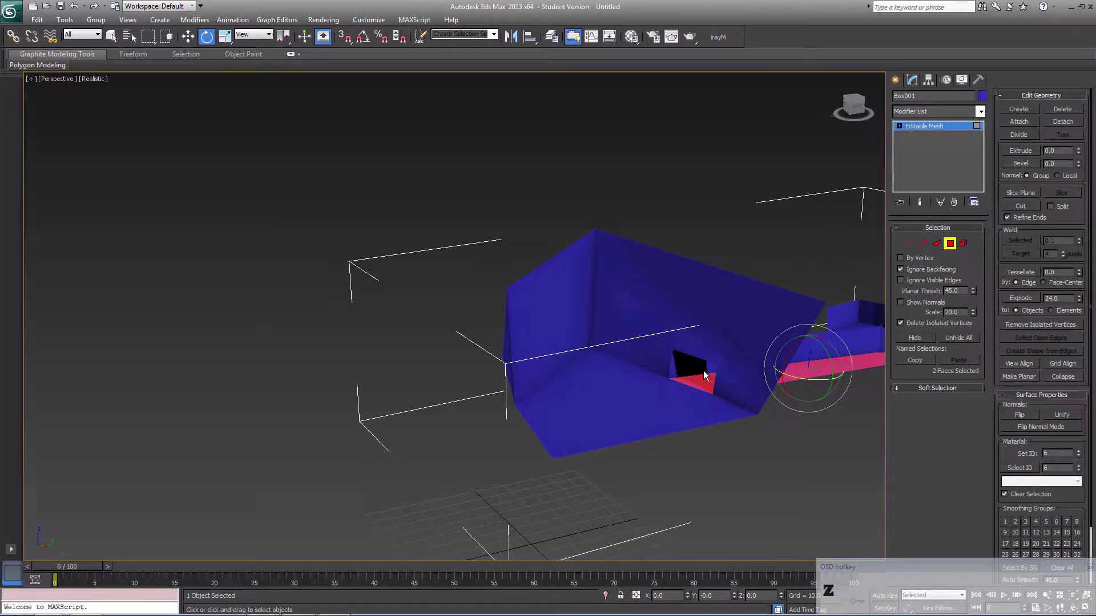
key(z)
middle_drag(573, 351, 765, 376)
alt+middle_drag(481, 337, 574, 378)
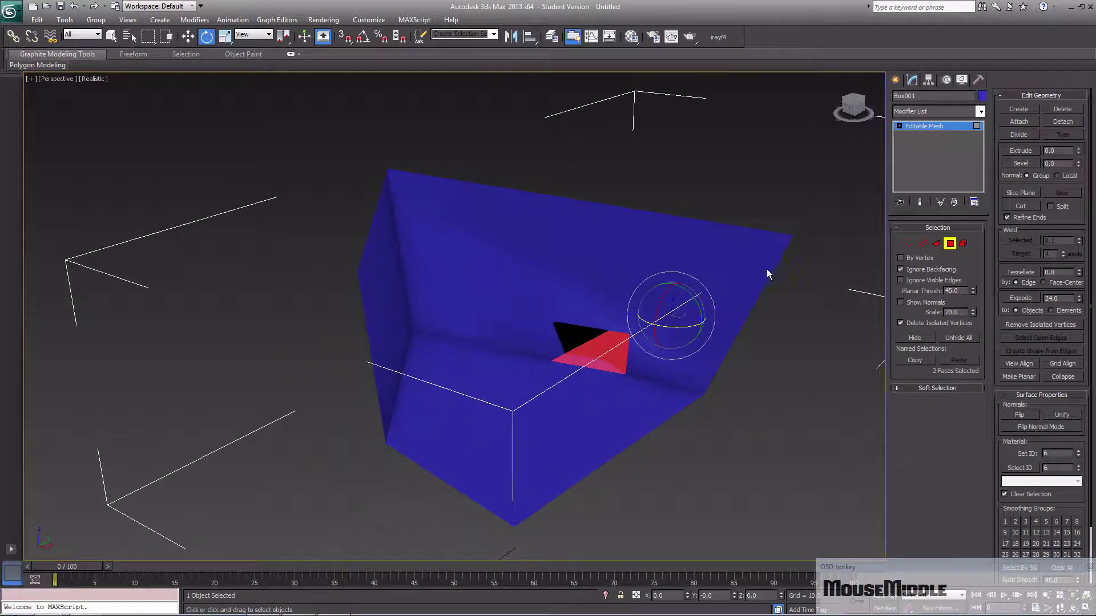
Step: Try tessellating the room's floor faces by Face-Center, inspect the result in wireframe, and undo it
click(581, 407)
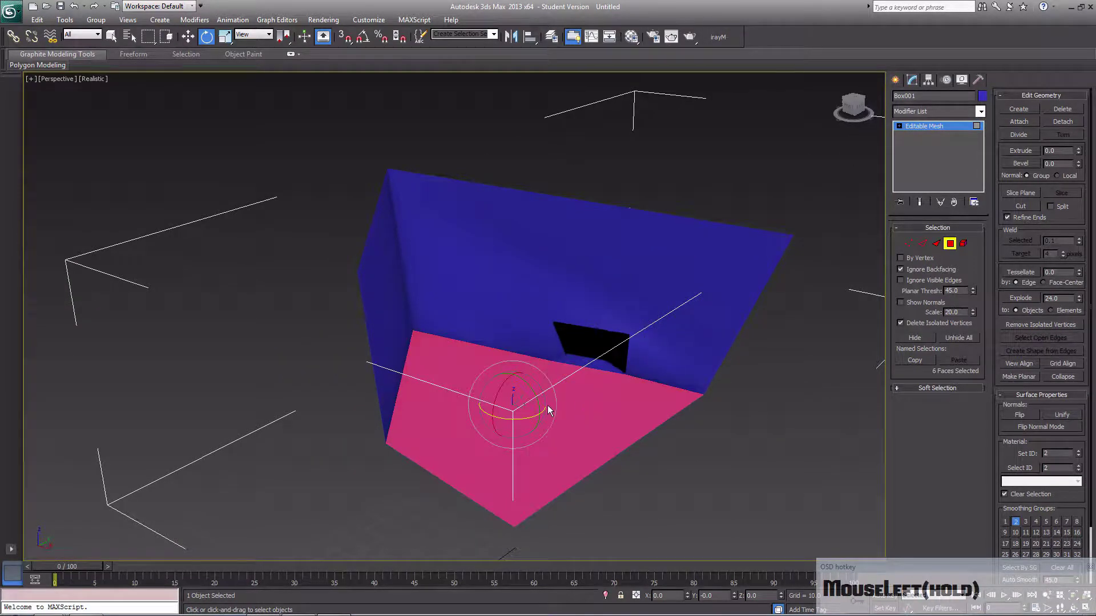
key(w)
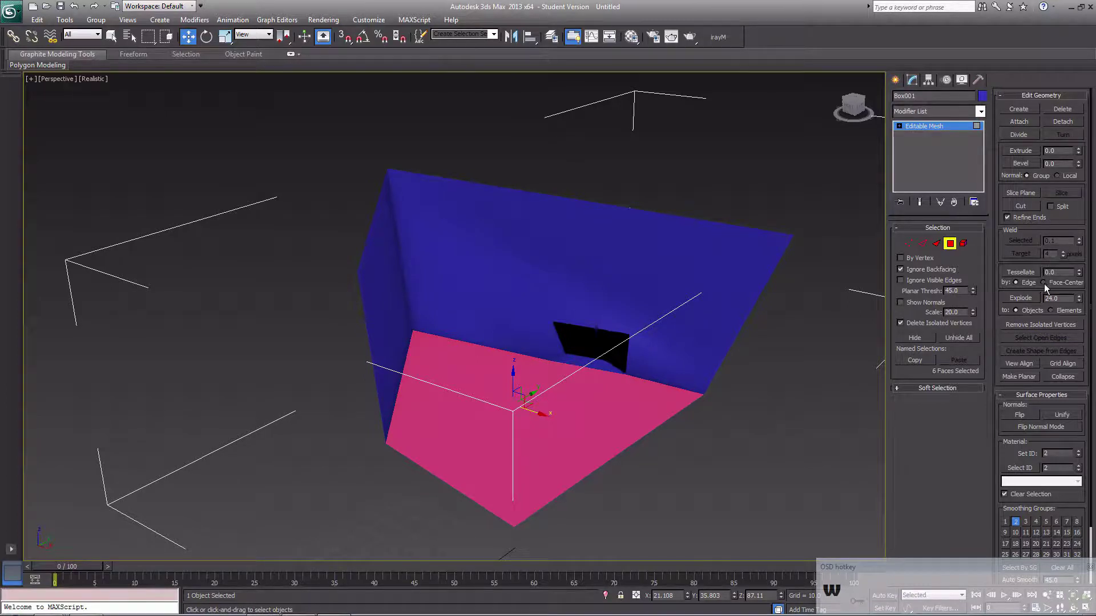
click(1050, 283)
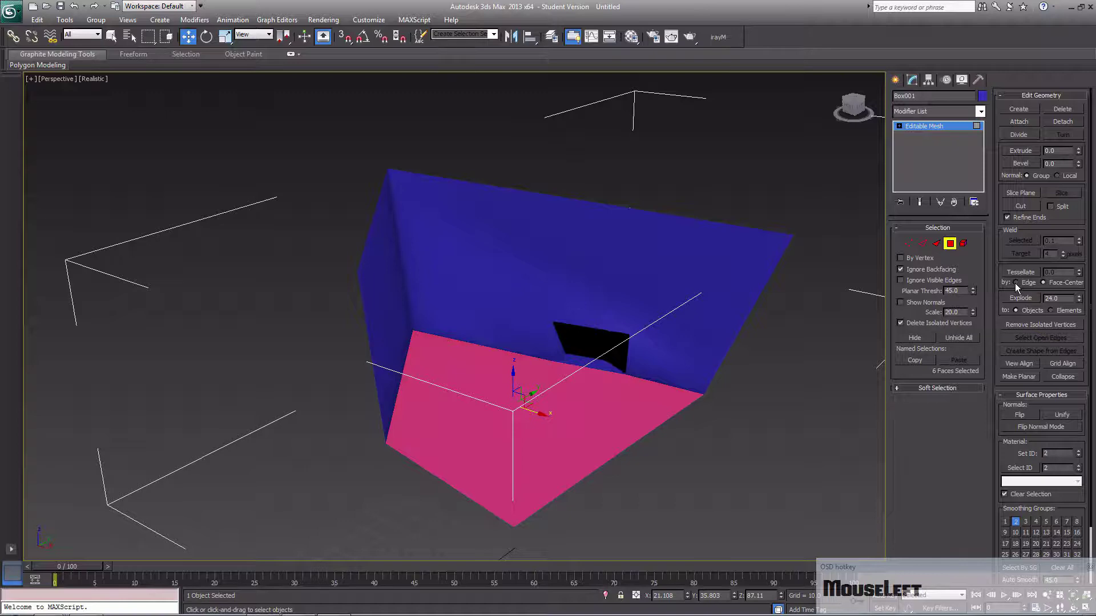
key(F3)
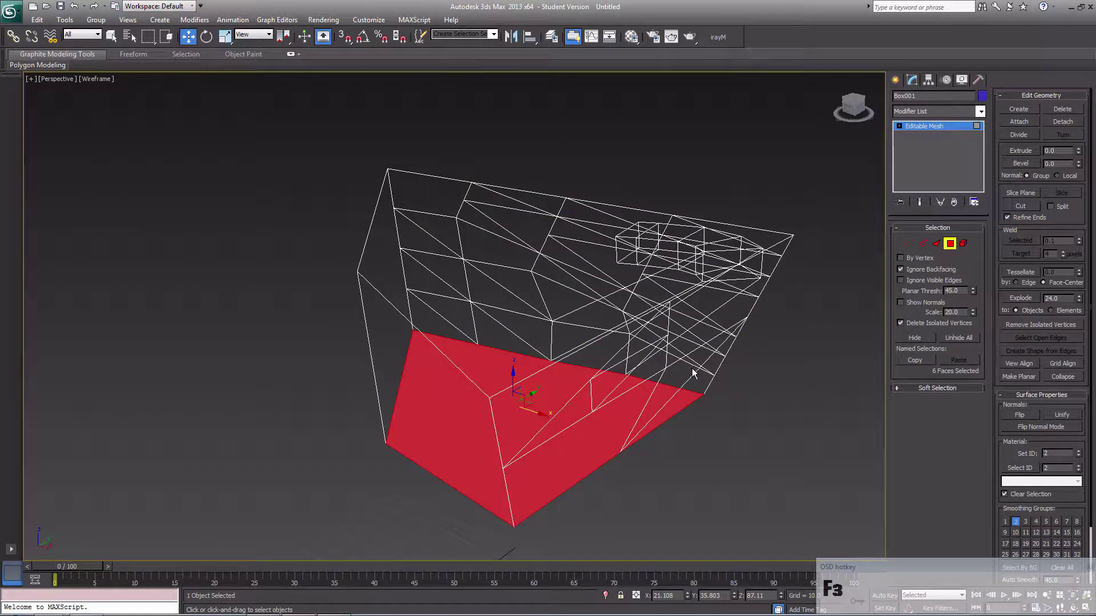
alt+middle_drag(694, 372, 726, 350)
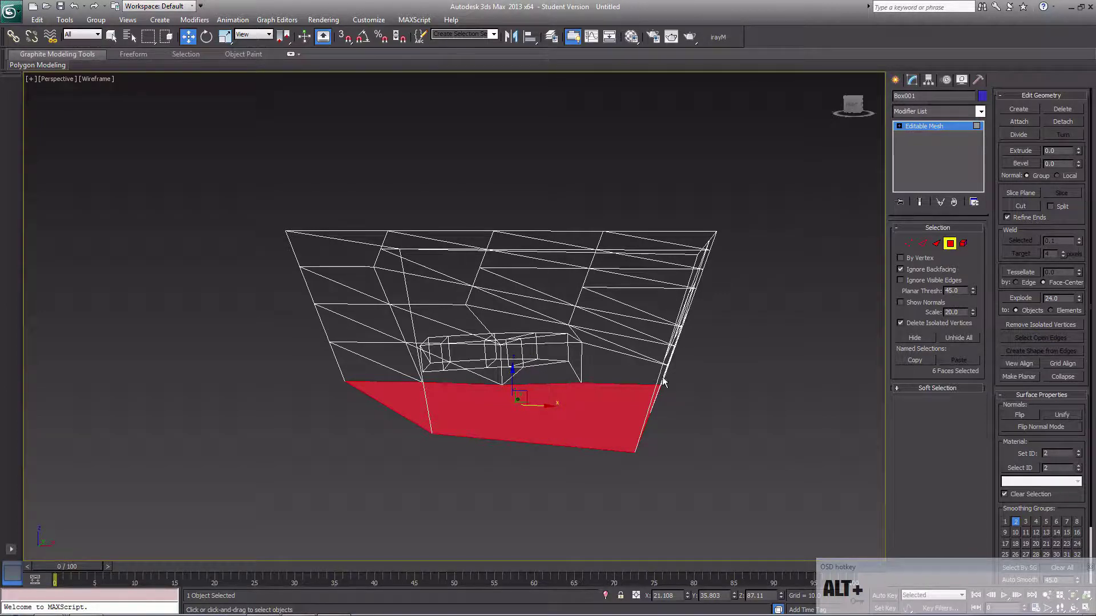
click(1020, 273)
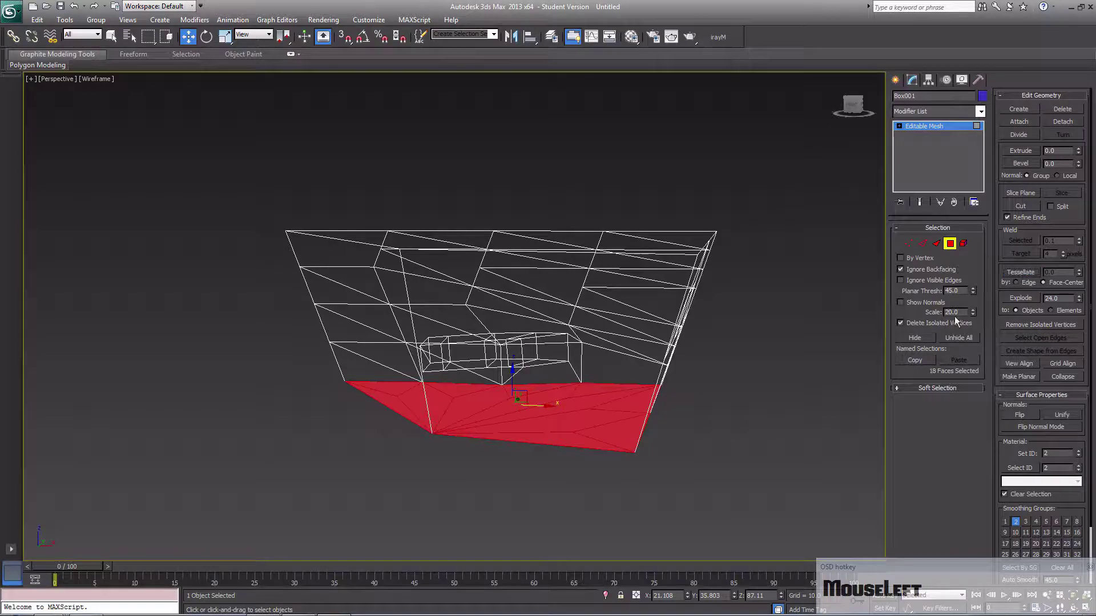
click(679, 446)
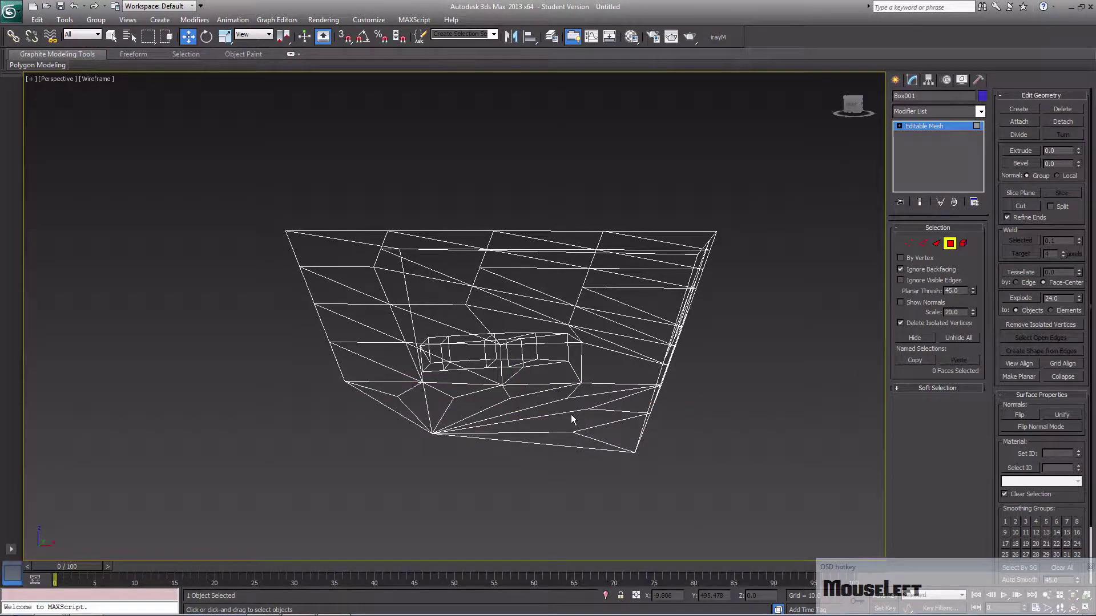
alt+middle_drag(570, 415, 524, 301)
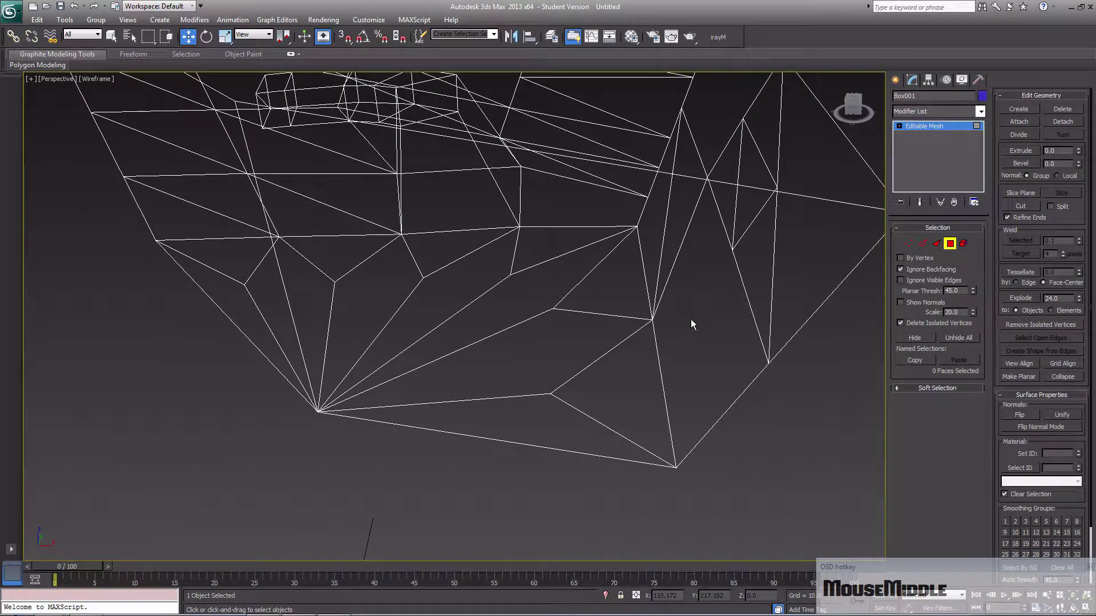
key(ctrl+z)
key(ctrl+z)
Step: Tessellate the room's floor faces by Edge
click(1025, 282)
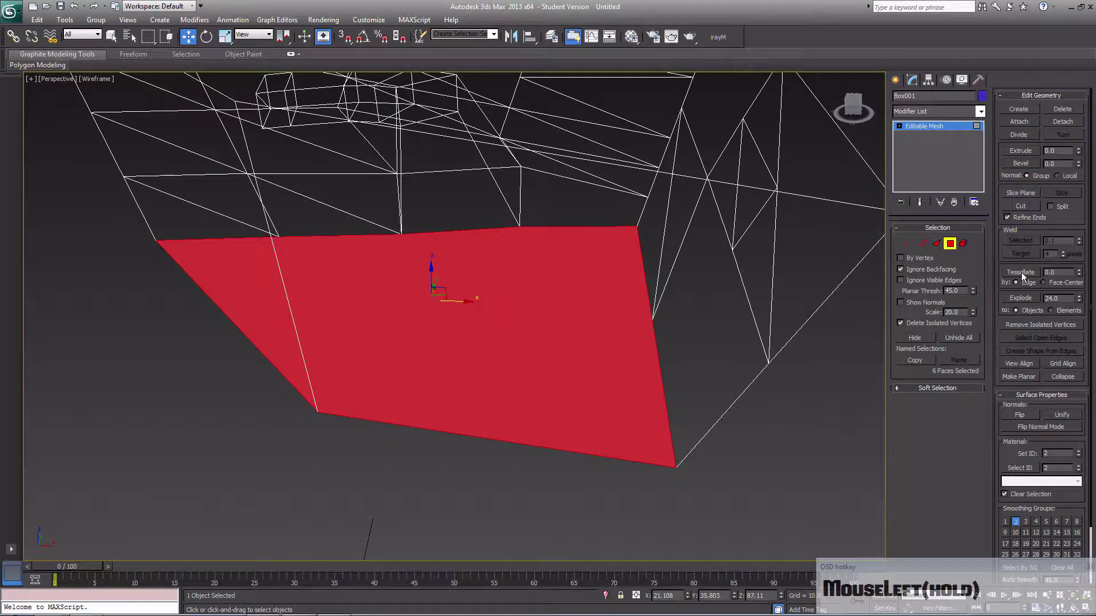
click(683, 412)
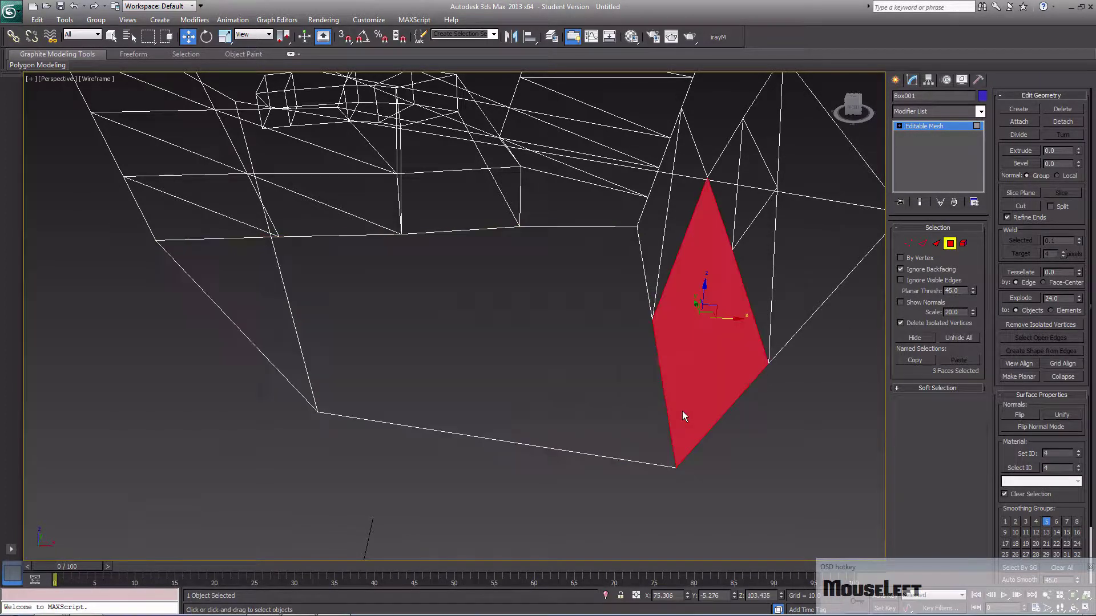
click(526, 366)
click(1021, 272)
Step: Select the group of floor faces at the front corner and tessellate them by Edge again
click(549, 369)
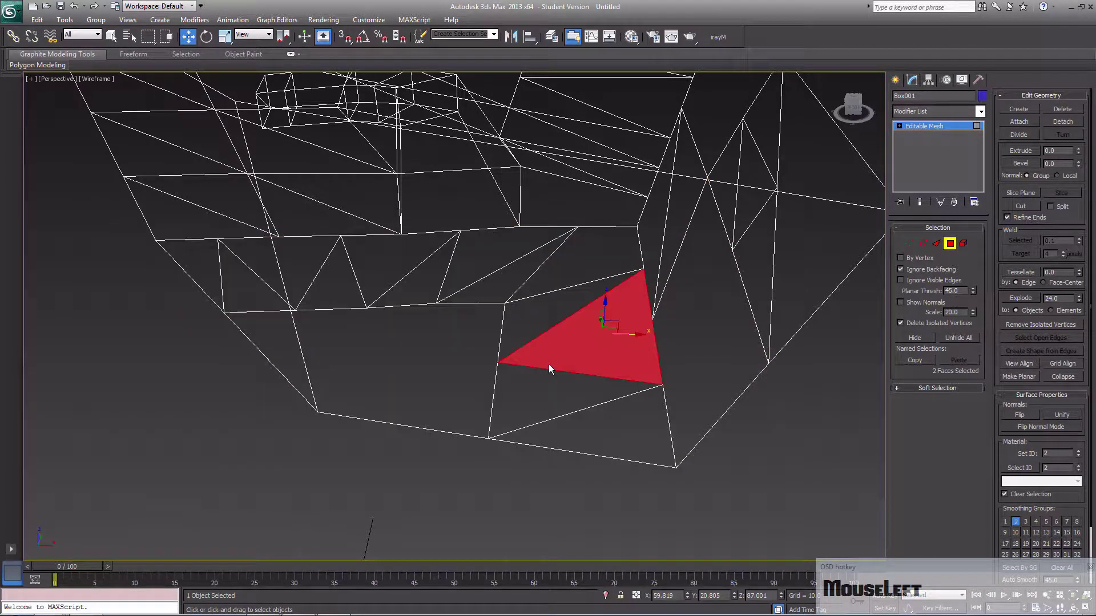
click(448, 346)
click(1026, 273)
Step: Select three small adjoining faces in the densely subdivided part of the floor and check the selection in shaded display
click(514, 410)
click(419, 359)
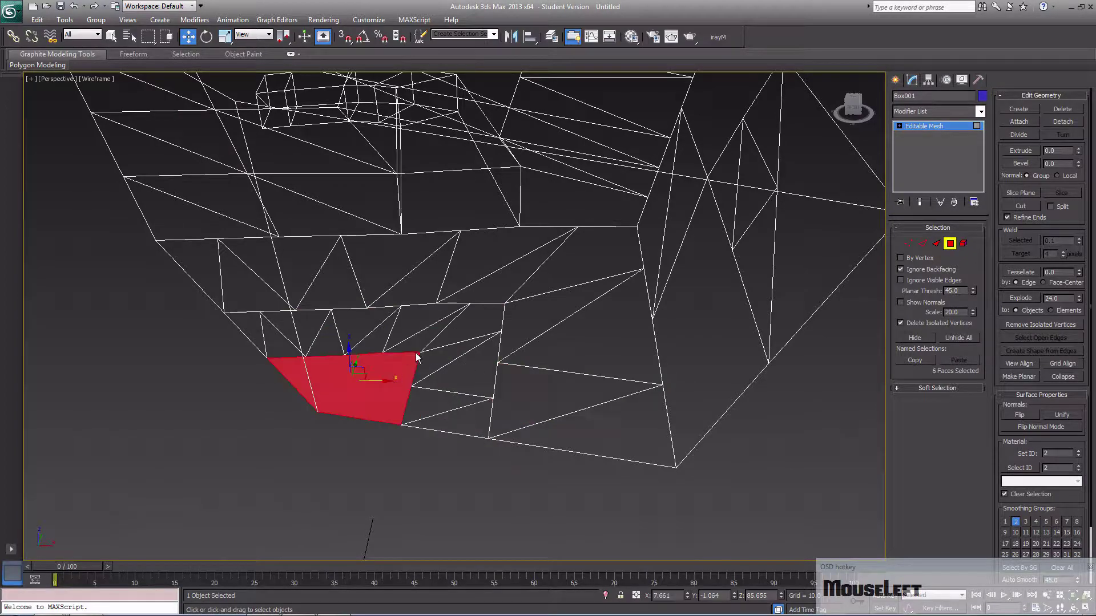
click(468, 323)
ctrl+click(433, 328)
ctrl+click(420, 316)
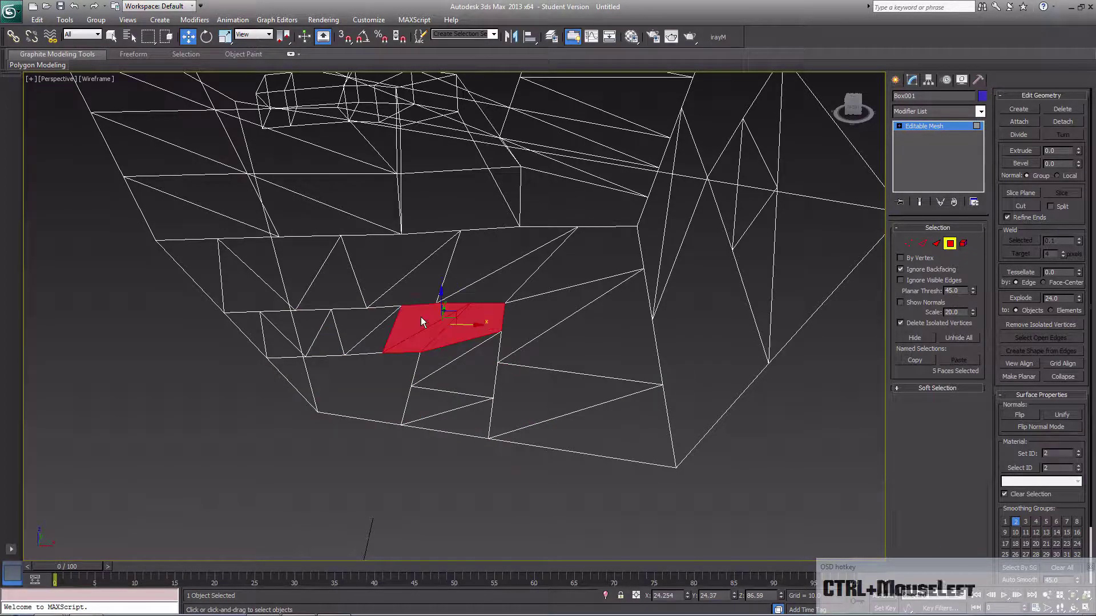
mouse_move(475, 354)
alt+middle_down()
mouse_move(418, 349)
mouse_move(498, 347)
mouse_move(489, 367)
alt+middle_up()
ctrl+click(500, 347)
ctrl+click(500, 347)
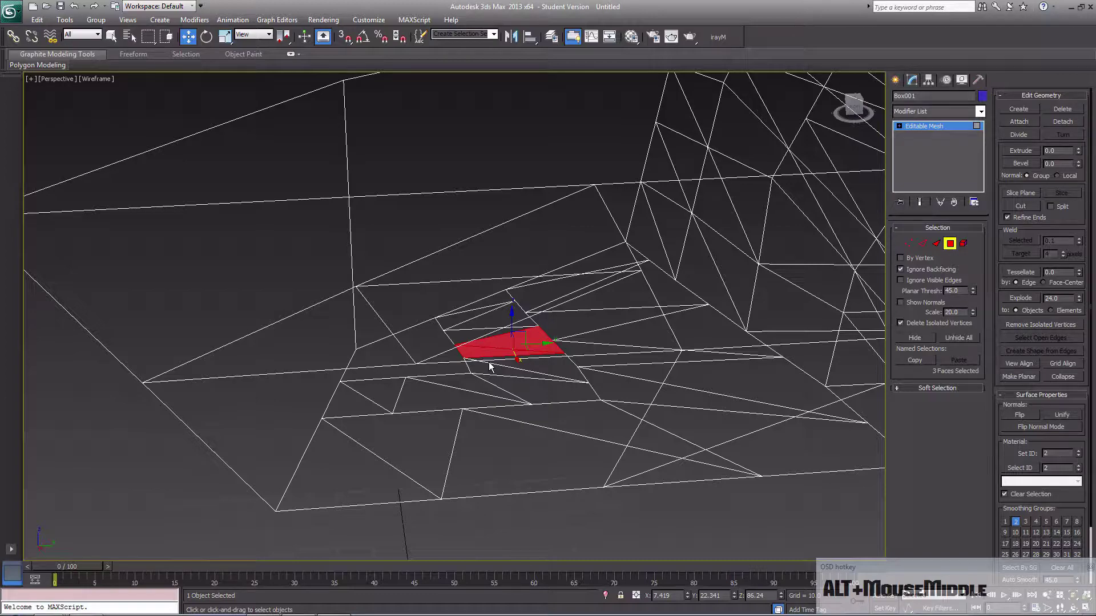
alt+middle_drag(519, 365, 506, 394)
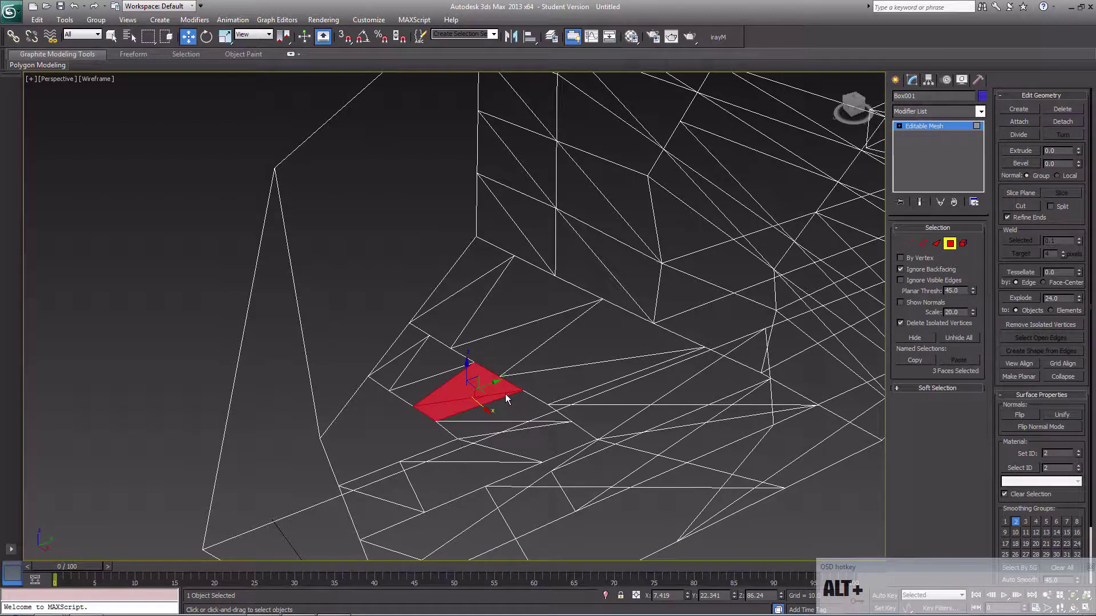
key(F3)
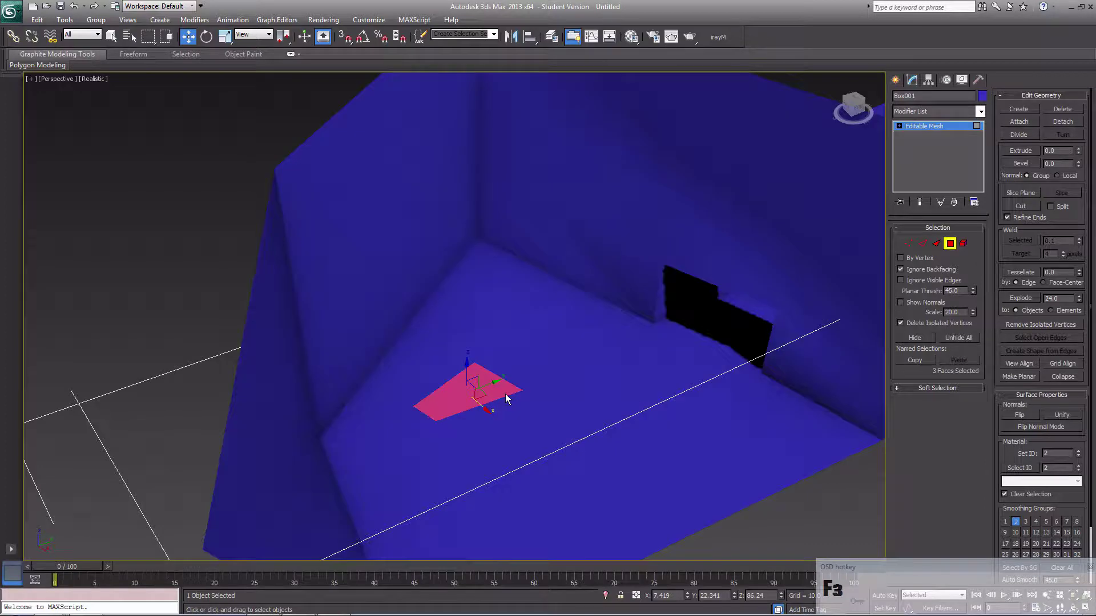
key(F3)
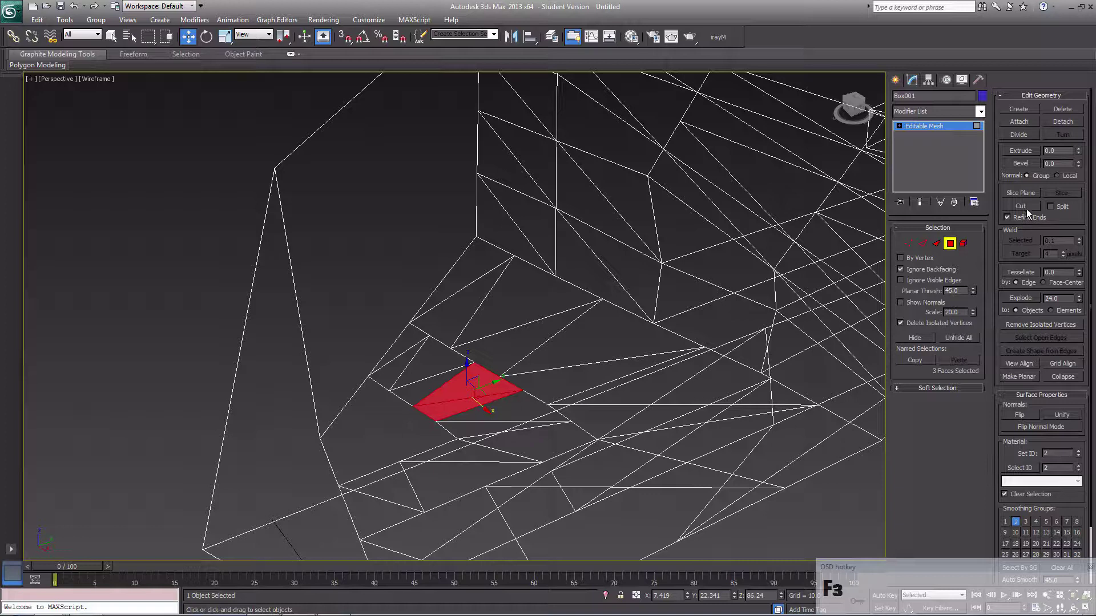
Step: Bevel the three selected floor faces upward into a raised block with a narrowed top and view it shaded
click(1019, 163)
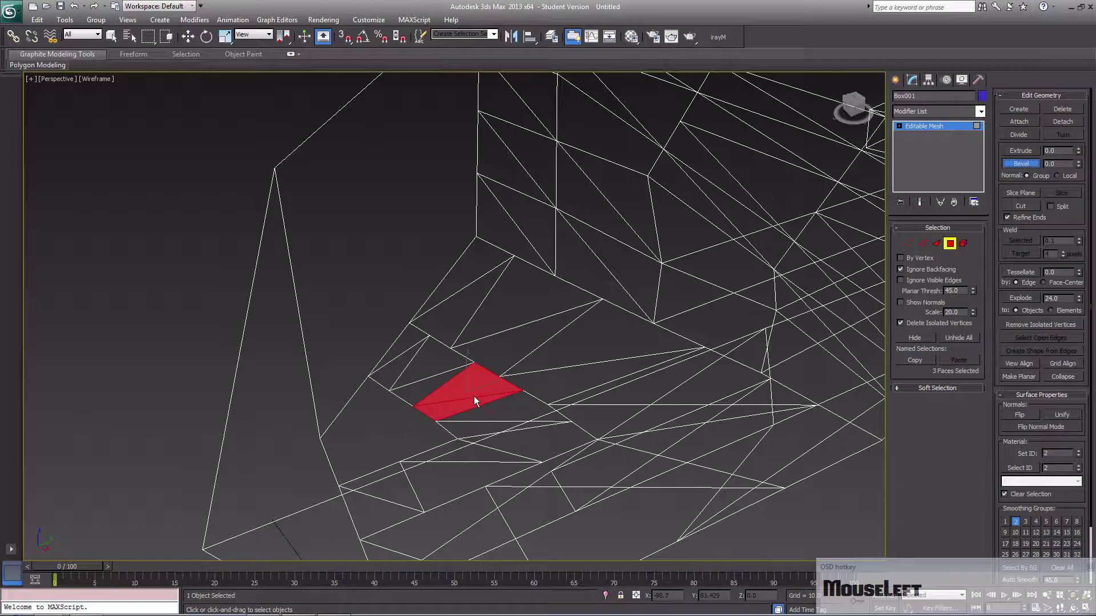
drag(470, 392, 483, 329)
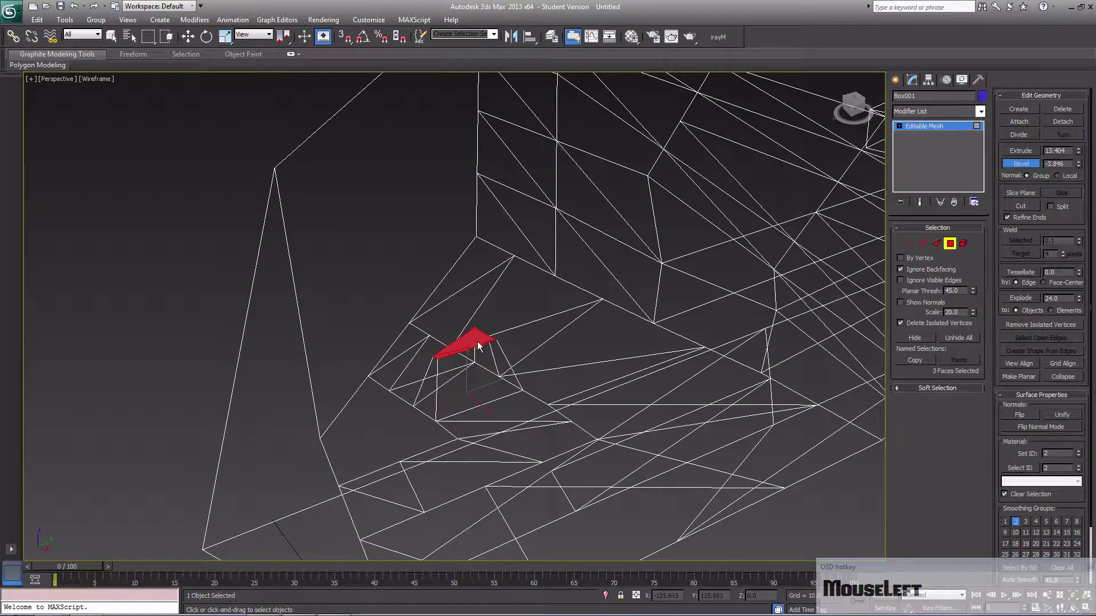
click(477, 337)
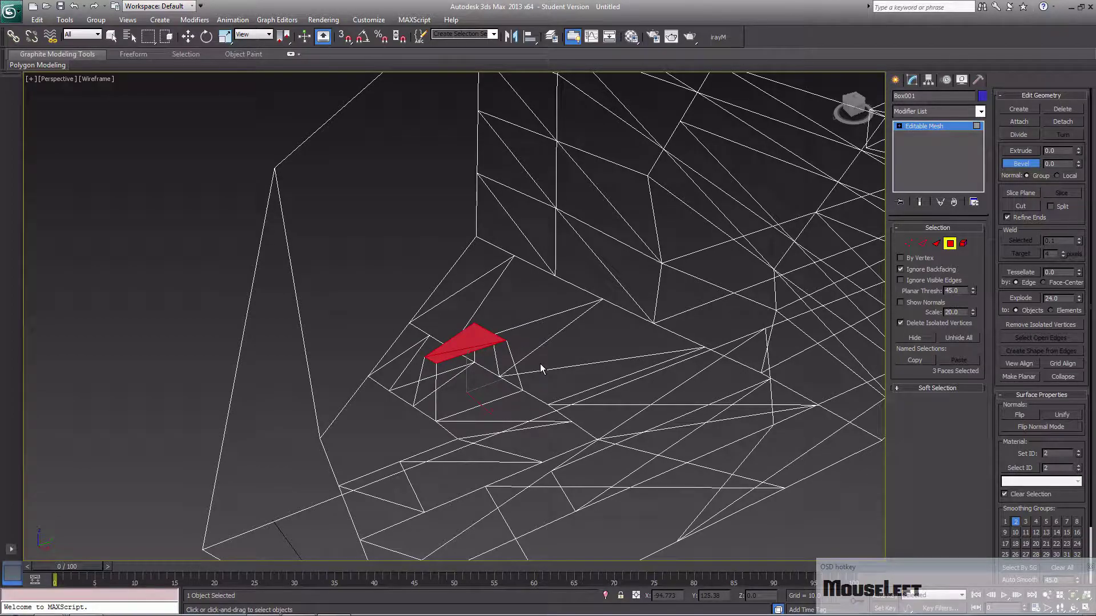
alt+middle_drag(544, 364, 490, 357)
key(F3)
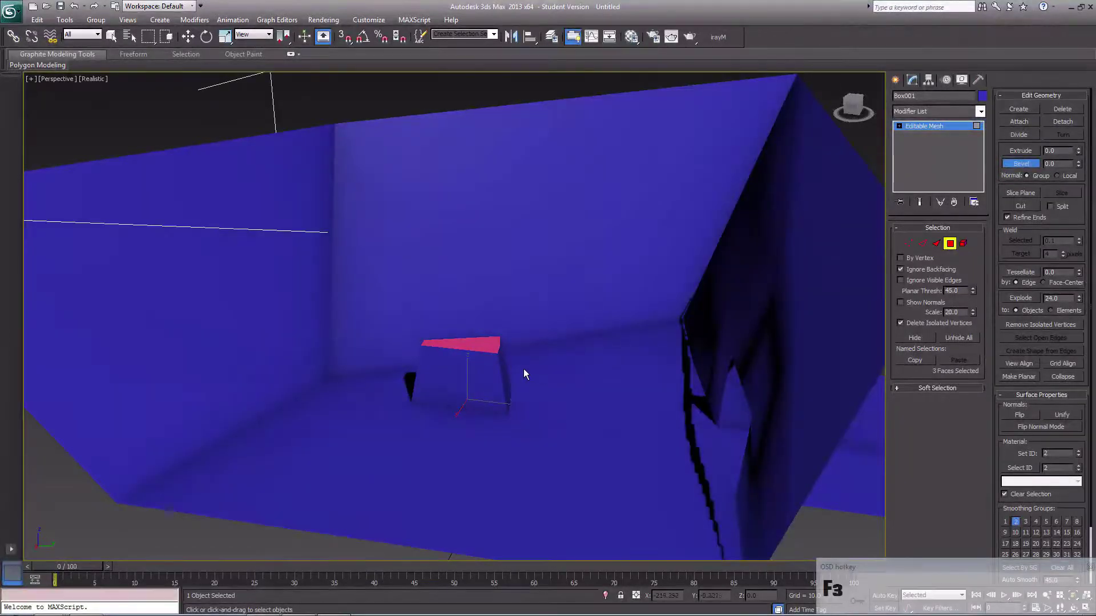
click(1017, 167)
Step: Frame the raised block within the room and select the faces of its front side
middle_drag(588, 502, 533, 504)
click(532, 505)
alt+middle_drag(577, 381, 511, 354)
click(567, 345)
key(z)
scroll(564, 357, down, 9)
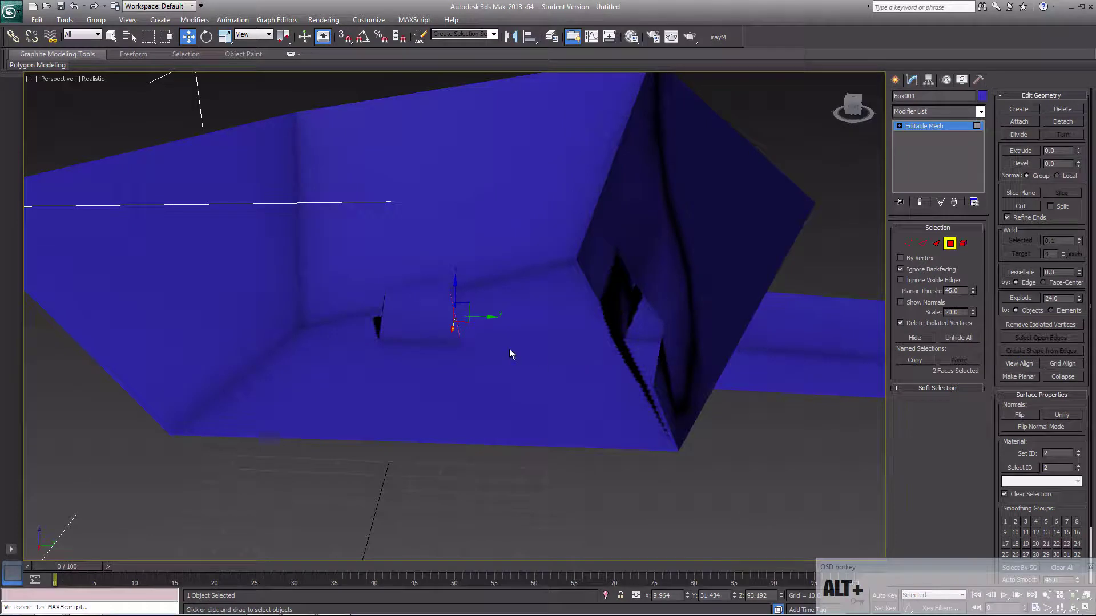
click(429, 326)
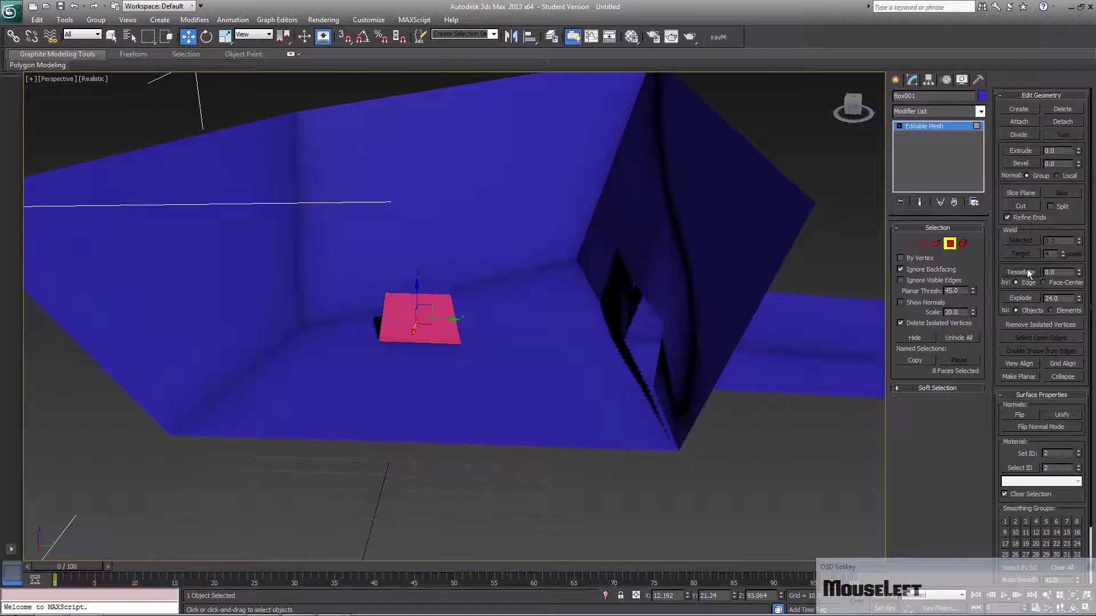
Step: In wireframe, select the four lower faces on the raised block's front side and tessellate them by Edge
key(F3)
scroll(511, 315, up, 4)
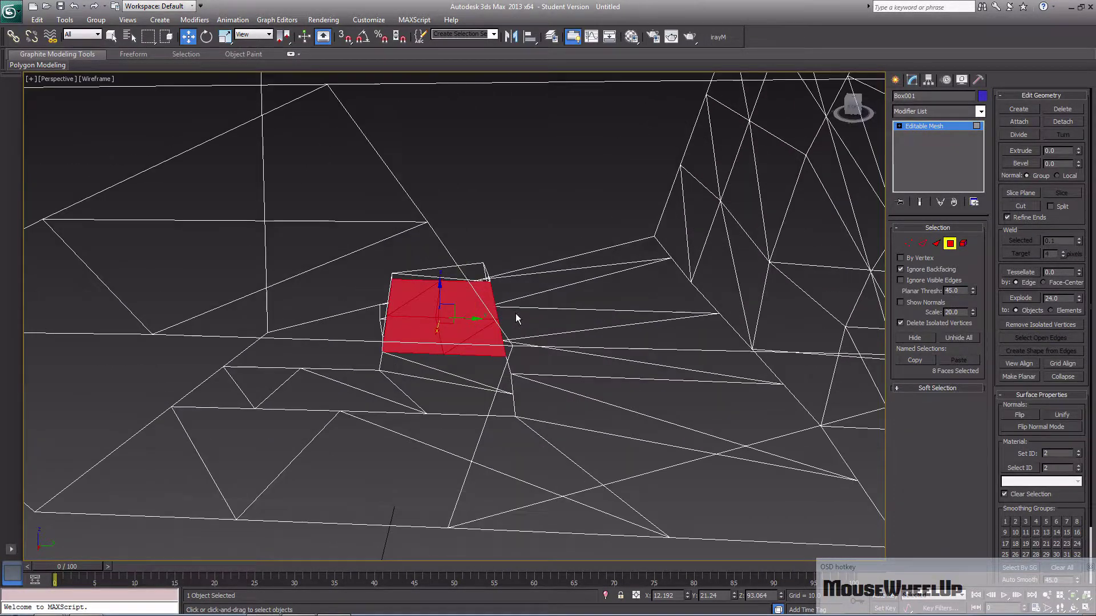
scroll(516, 315, up, 4)
click(643, 297)
click(471, 365)
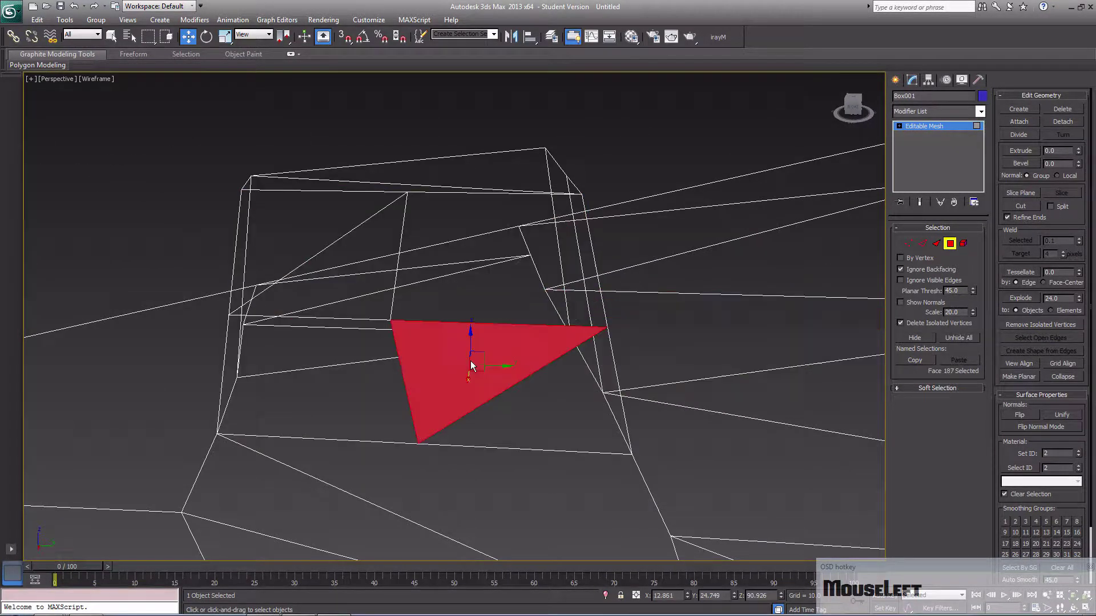
ctrl+click(540, 398)
ctrl+click(354, 393)
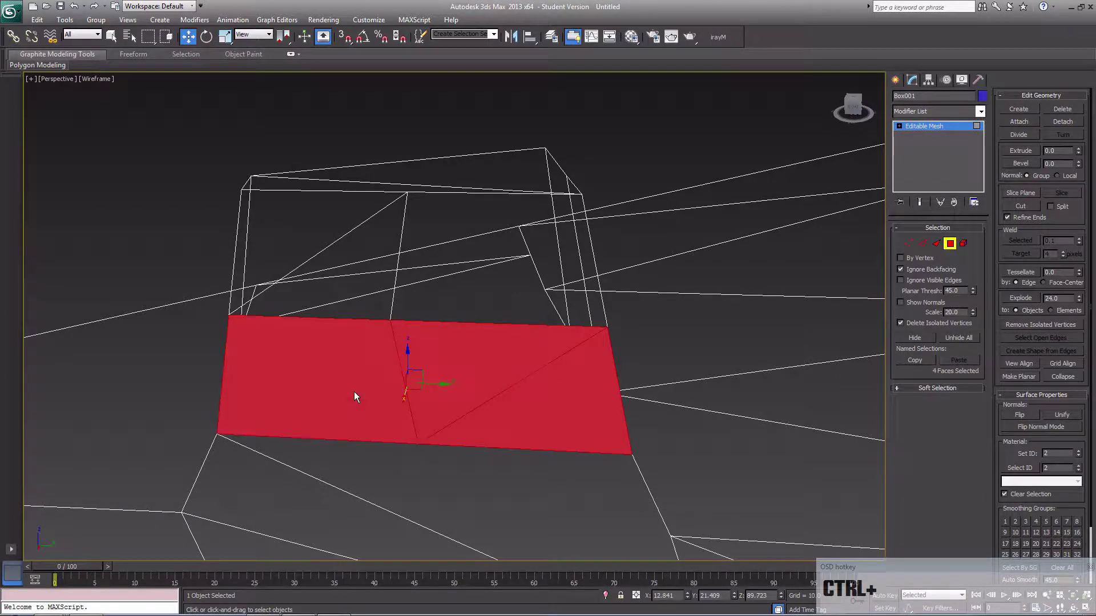
click(1031, 274)
click(439, 399)
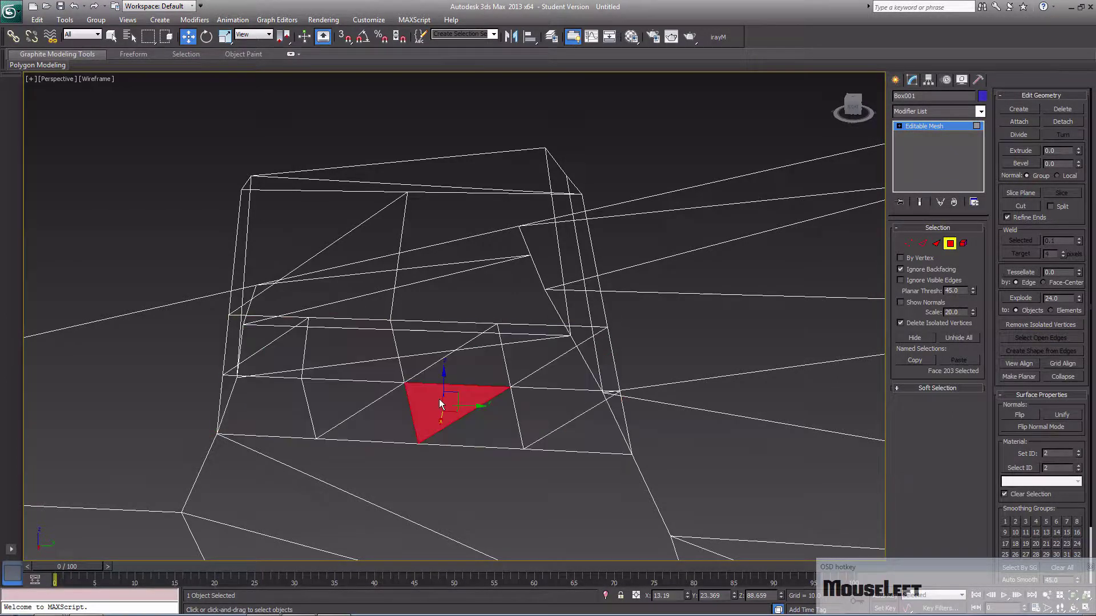
Step: Select the adjoining second face to complete the lower square on the block's front side and extrude it inward as a recess
ctrl+click(453, 431)
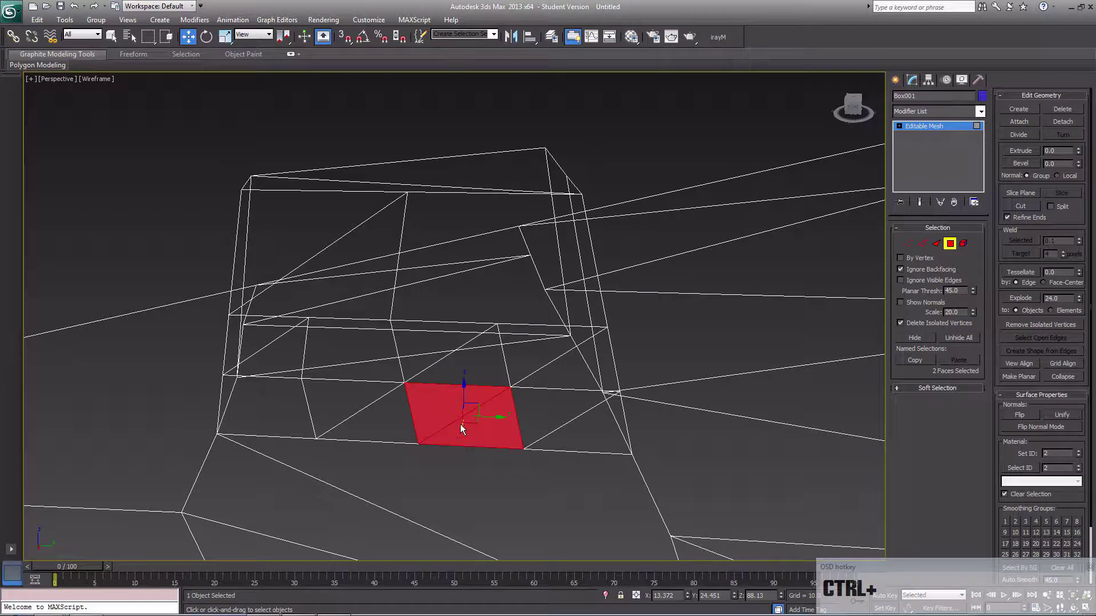
click(1021, 151)
drag(473, 425, 468, 444)
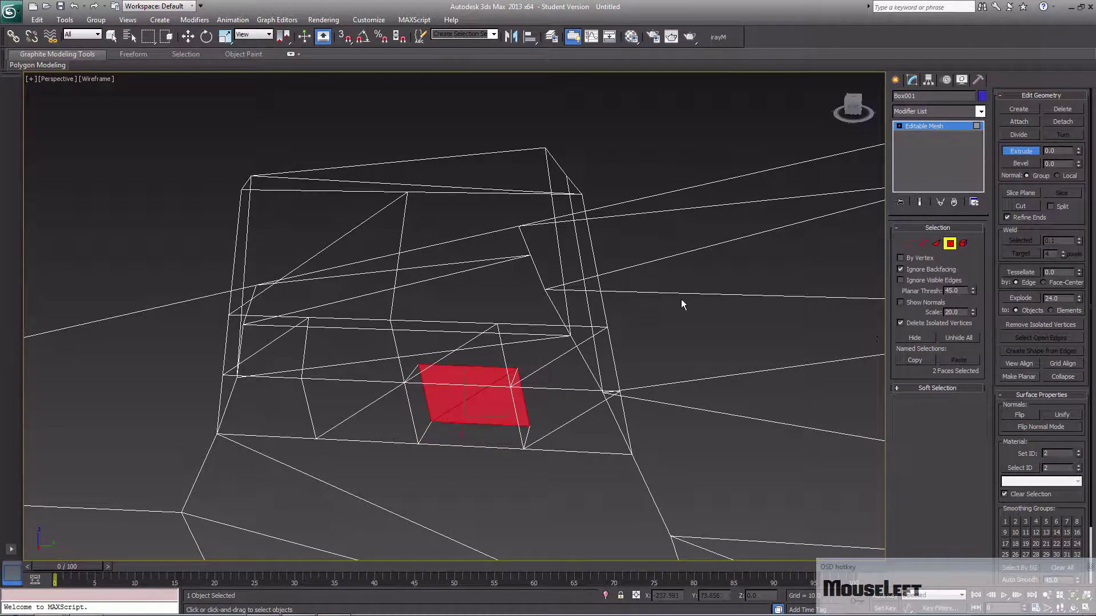
key(F3)
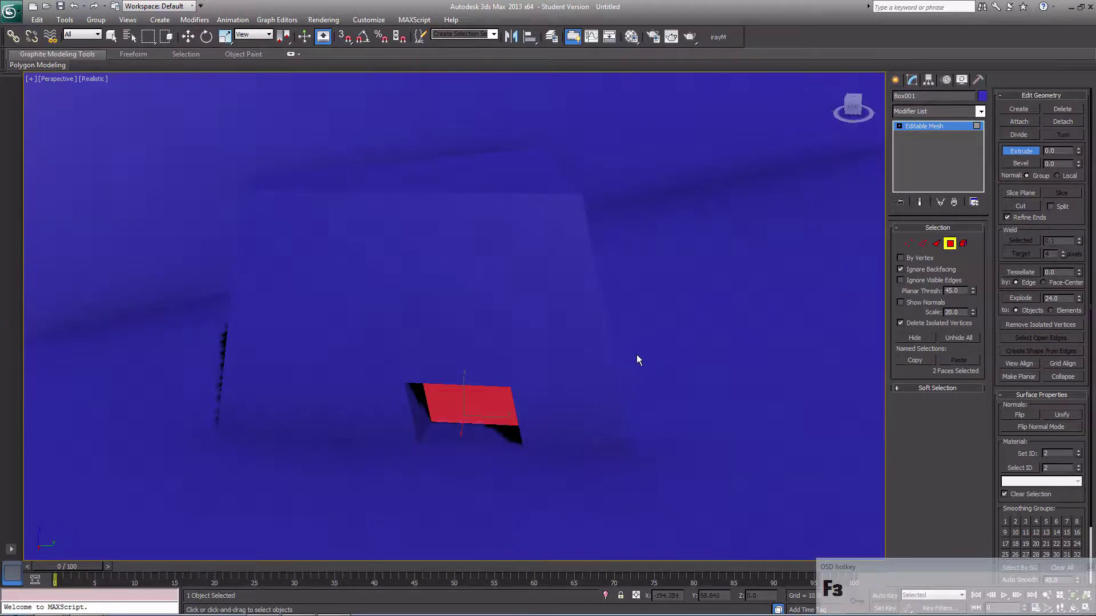
Step: At vertex level, reposition corner vertices along the raised block's top to reshape its upper outline
mouse_move(635, 344)
alt+middle_down()
mouse_move(659, 327)
mouse_move(728, 329)
mouse_move(355, 303)
alt+middle_up()
middle_drag(552, 275, 510, 332)
click(907, 243)
click(476, 182)
key(w)
drag(505, 188, 569, 182)
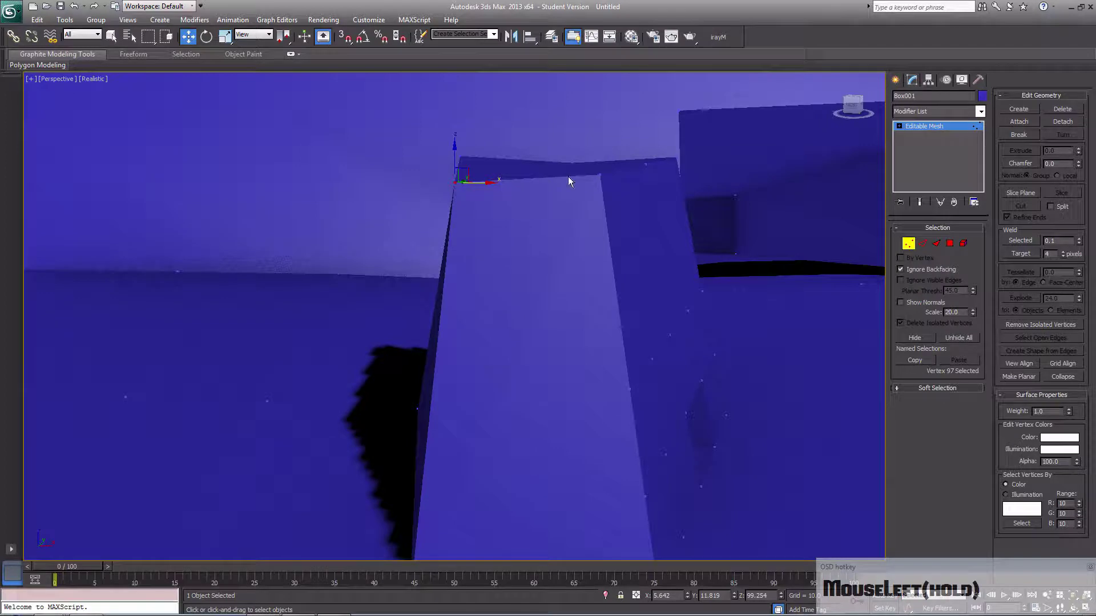
click(599, 177)
drag(635, 180, 723, 276)
click(645, 165)
Step: At edge level, select the raised block's upper front edge and show the mesh in wireframe
alt+middle_drag(723, 275, 641, 289)
scroll(557, 264, down, 3)
alt+middle_drag(558, 264, 544, 308)
scroll(572, 284, down, 5)
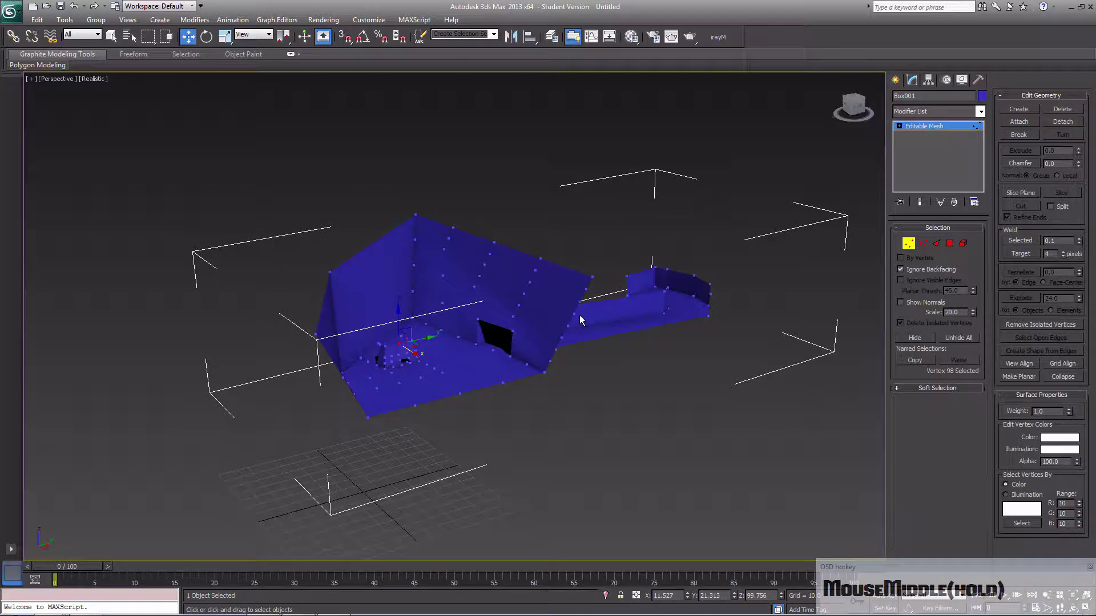
middle_drag(580, 320, 580, 320)
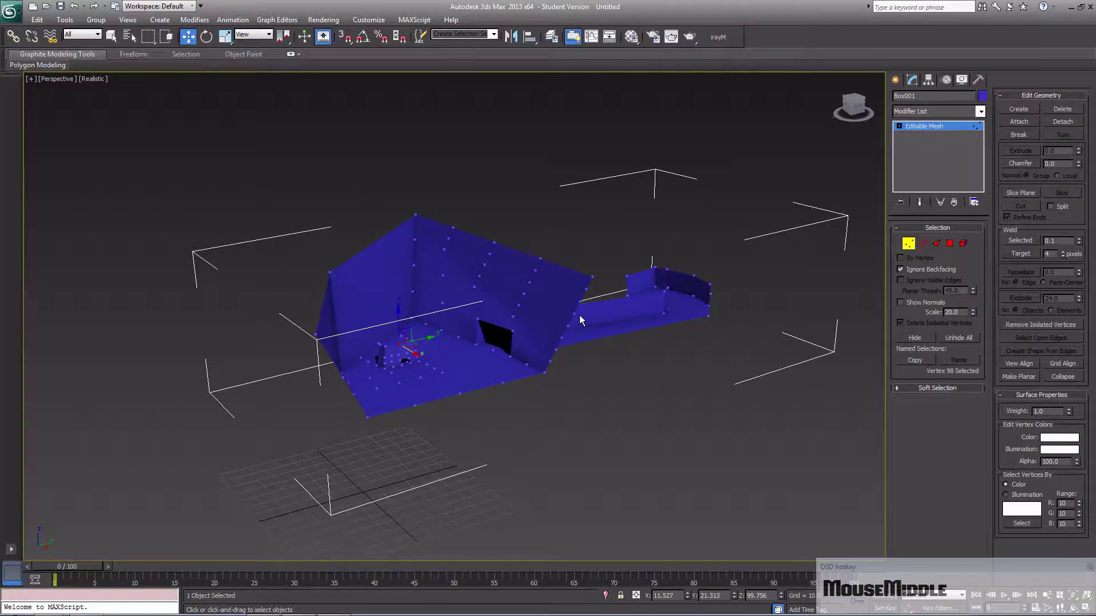
click(923, 243)
middle_drag(444, 367, 487, 356)
scroll(519, 386, up, 5)
scroll(520, 393, up, 3)
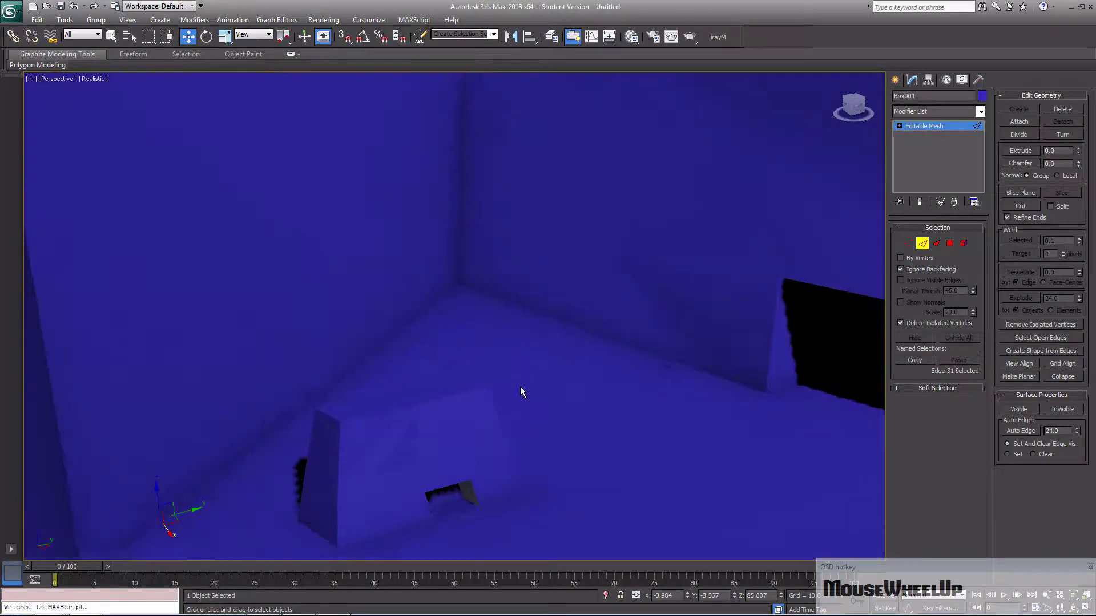
middle_drag(523, 405, 614, 308)
middle_drag(545, 370, 651, 326)
click(389, 372)
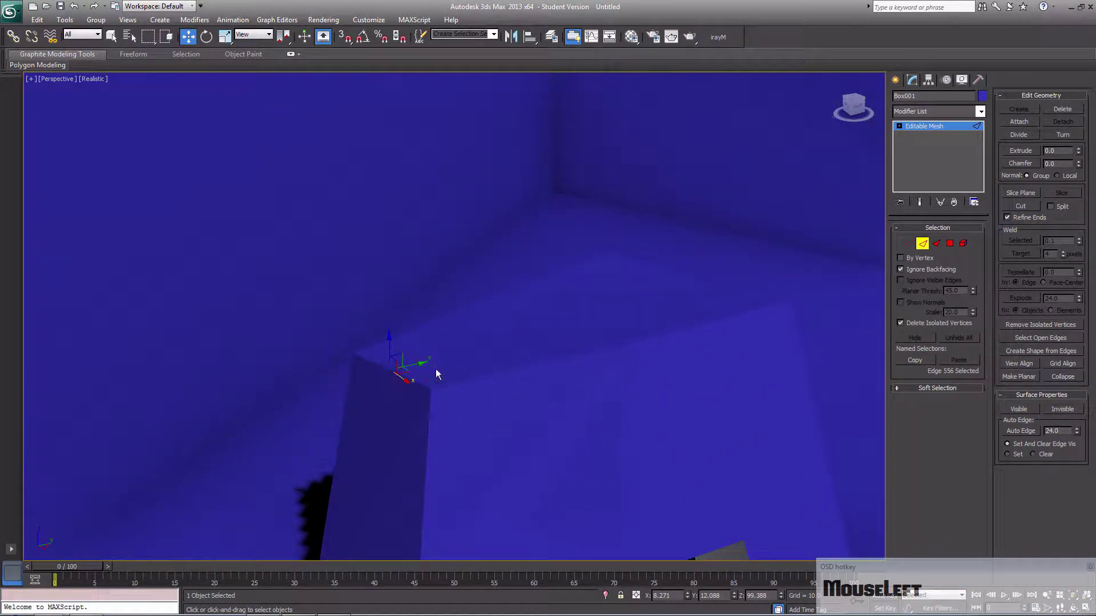
click(555, 372)
key(F3)
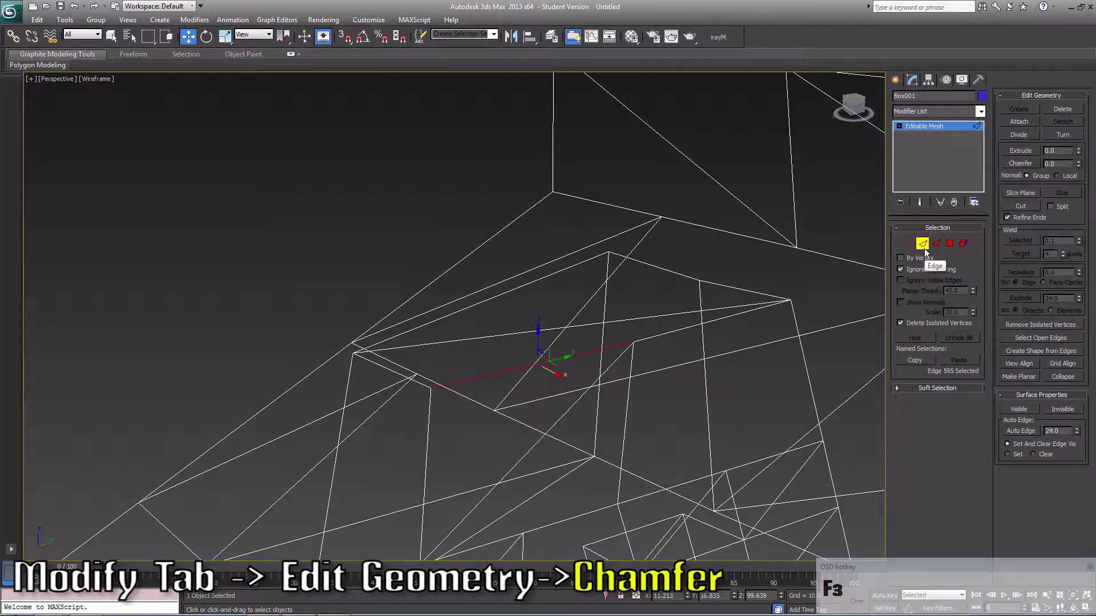
Step: Try a wide freehand chamfer on the selected upper front edge, inspect it shaded and undo it
click(1034, 162)
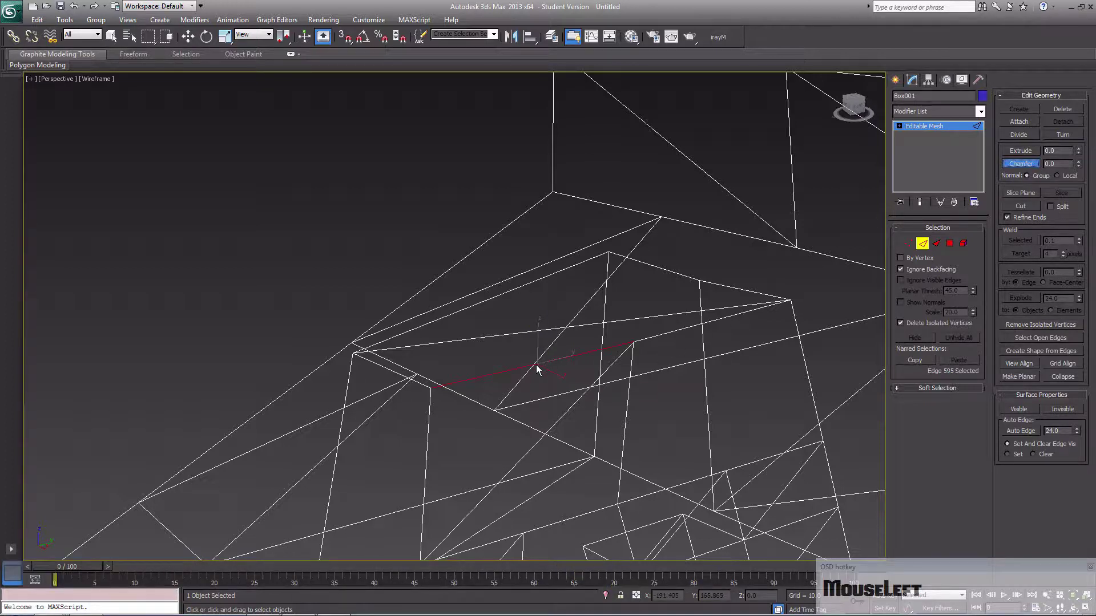
mouse_move(535, 366)
mouse_down()
mouse_move(529, 374)
mouse_move(547, 369)
mouse_up()
key(F3)
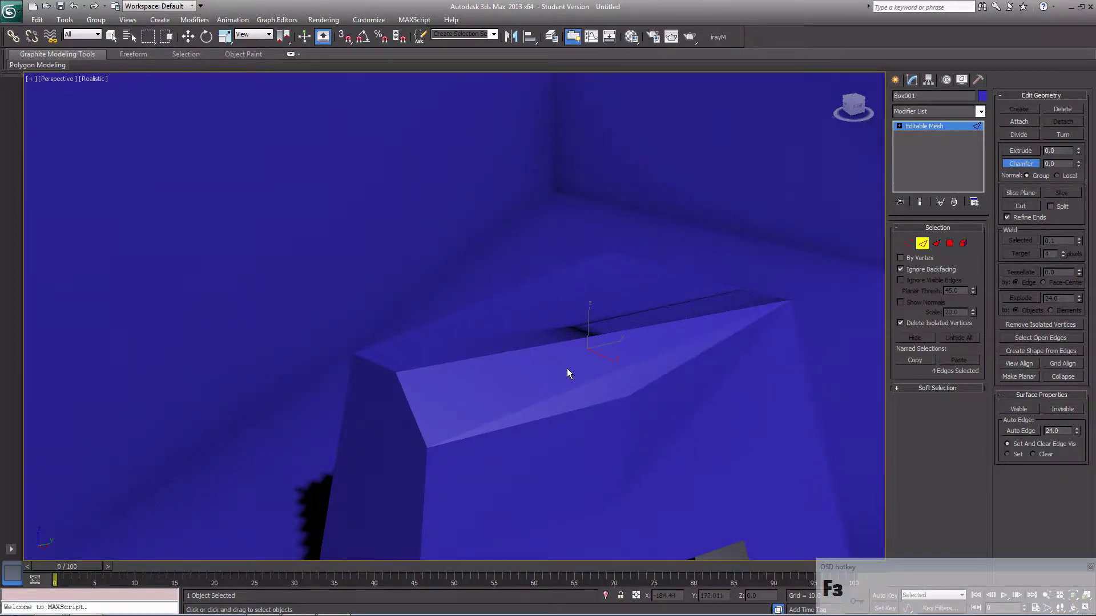
key(ctrl+z)
Step: Chamfer the block's upper front edge by about 0.3, and chamfer the opposite top edge more widely
drag(1078, 165, 1077, 164)
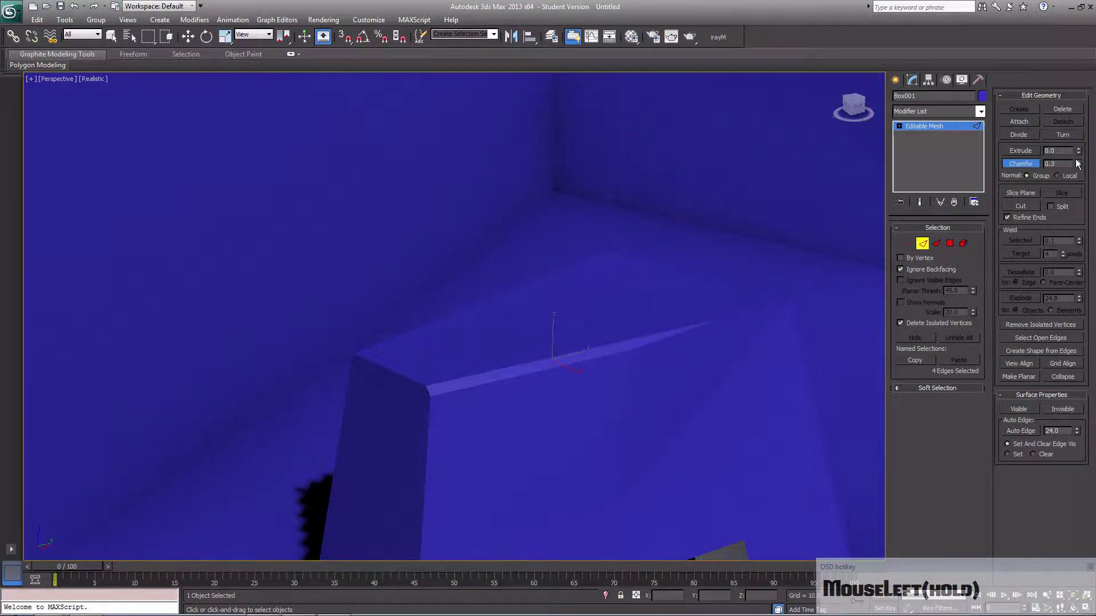
mouse_move(702, 349)
alt+middle_down()
mouse_move(651, 334)
mouse_move(717, 322)
mouse_move(800, 330)
mouse_move(701, 347)
alt+middle_up()
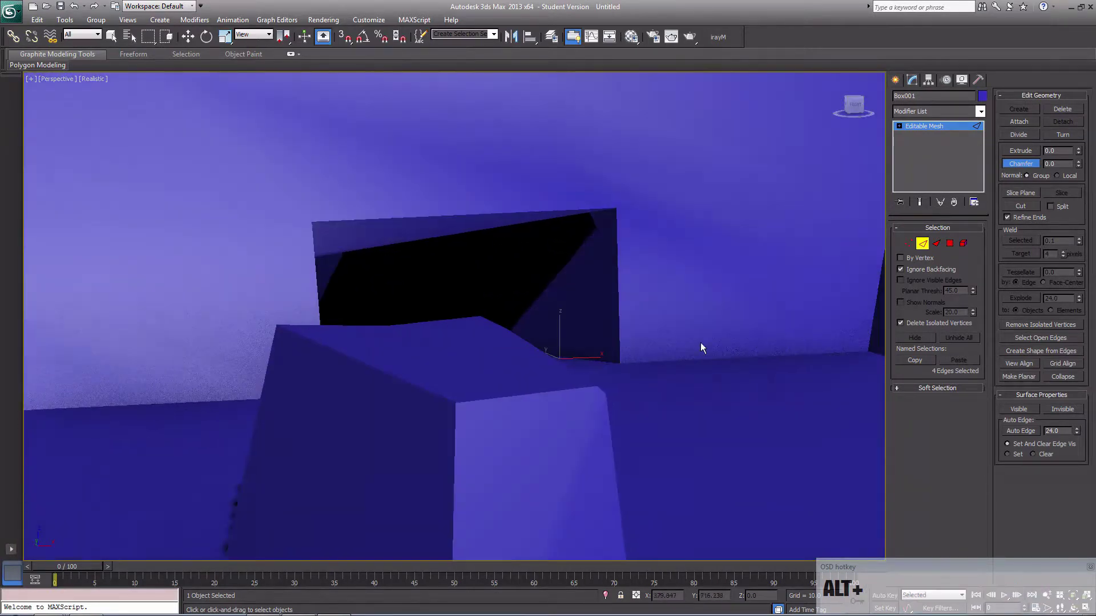
click(424, 390)
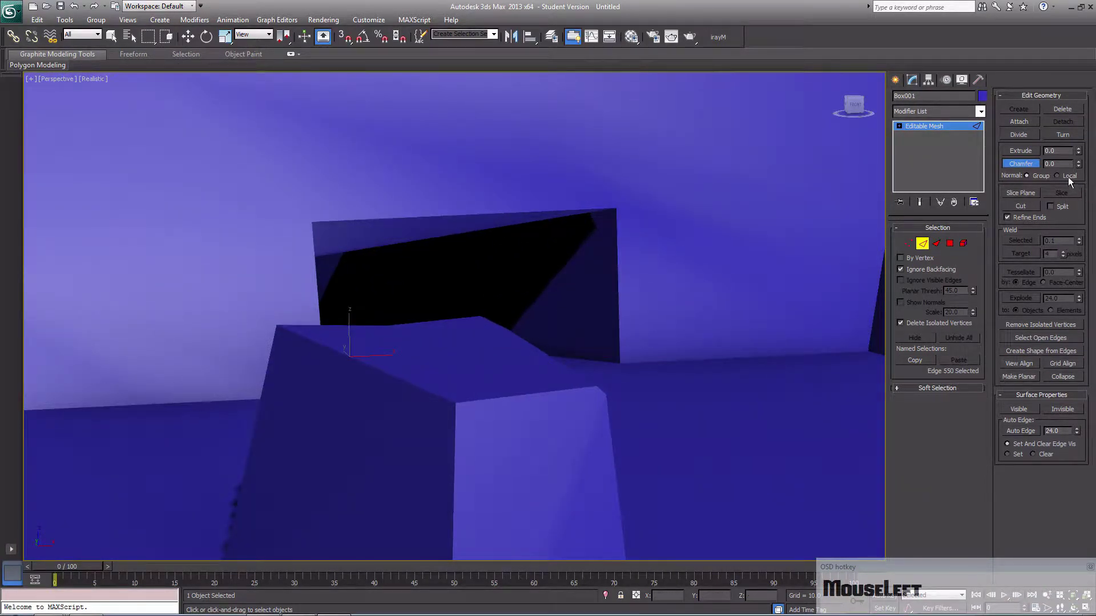
drag(1078, 163, 1079, 158)
alt+middle_drag(708, 325, 618, 341)
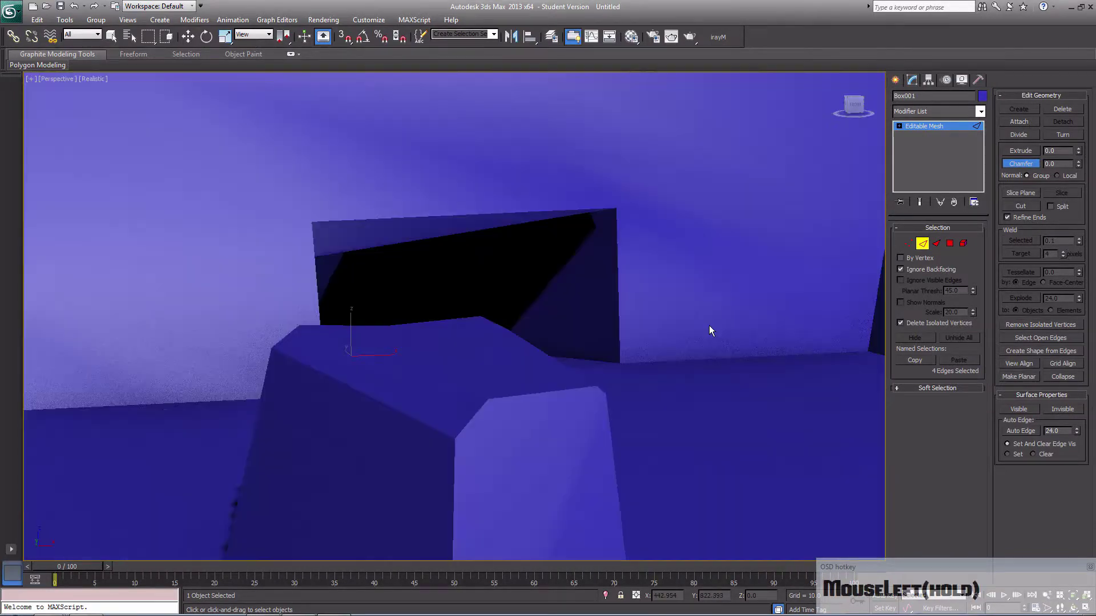
alt+middle_drag(709, 326, 684, 365)
Step: Try a 0.2 chamfer on the corner vertex at the end of the front edge's chamfer and undo it
click(907, 244)
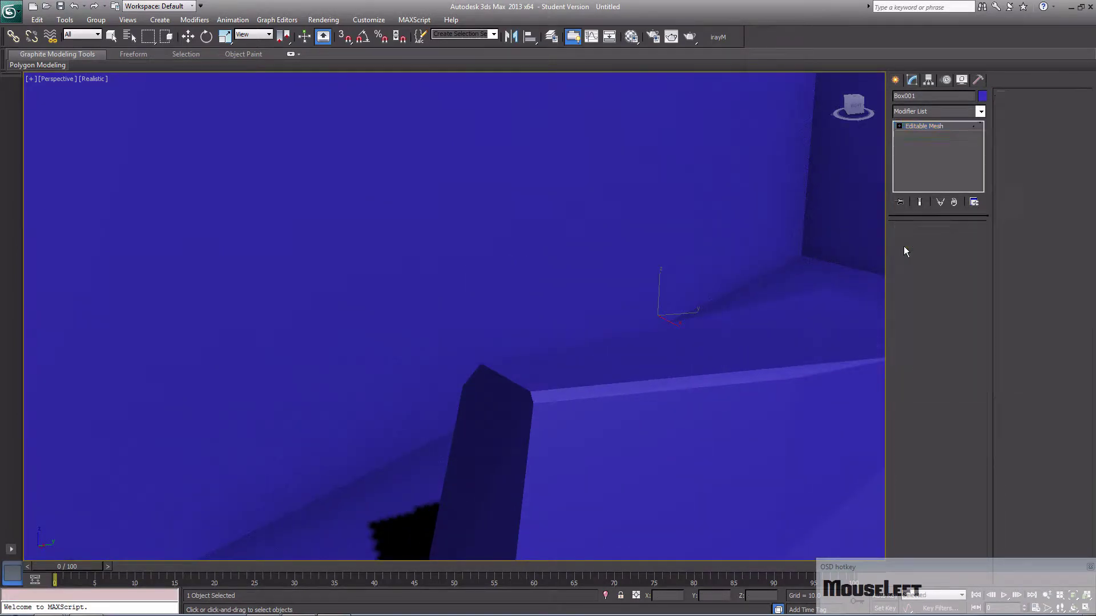
click(533, 404)
middle_drag(628, 438, 624, 412)
ctrl+alt+middle_drag(549, 404, 545, 354)
scroll(539, 355, down, 3)
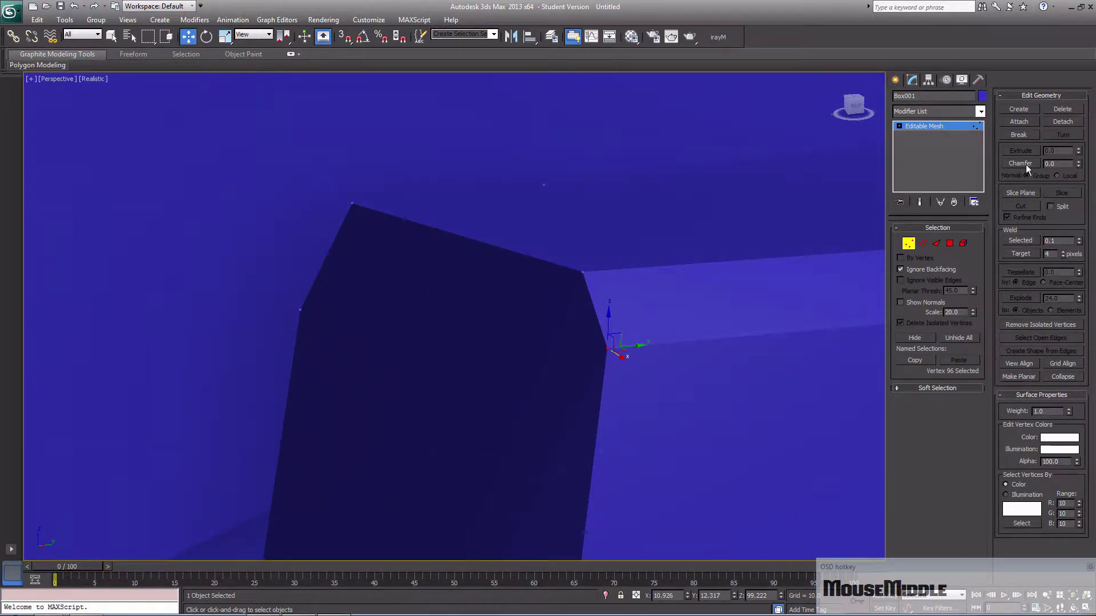
drag(1080, 165, 1077, 164)
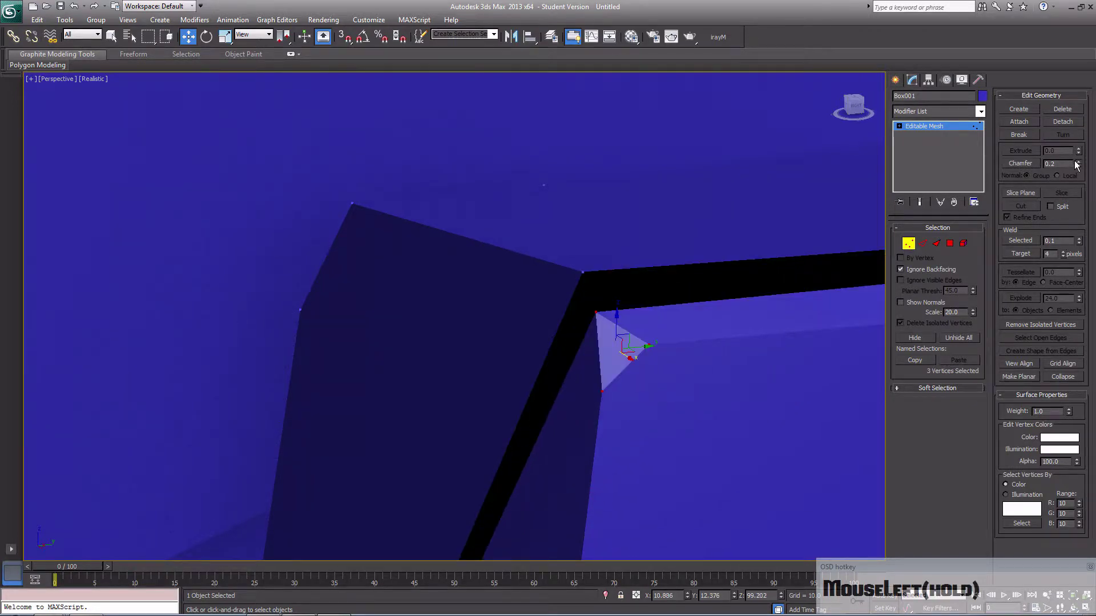
middle_drag(781, 323, 636, 351)
scroll(636, 351, down, 4)
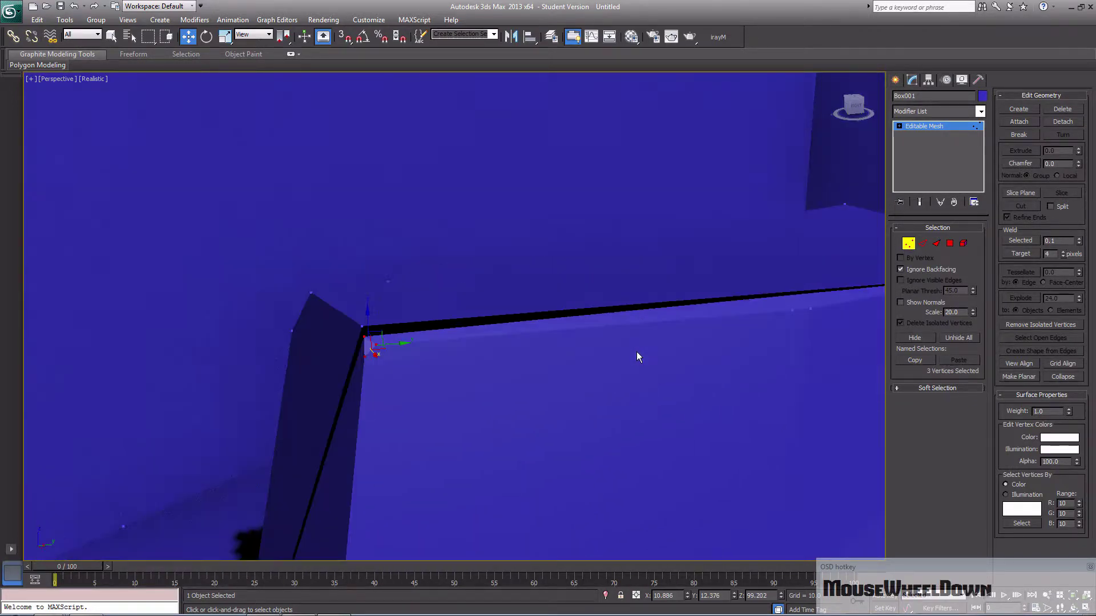
mouse_move(522, 371)
alt+middle_down()
mouse_move(560, 374)
mouse_move(601, 359)
mouse_move(591, 371)
mouse_move(526, 360)
alt+middle_up()
key(ctrl+z)
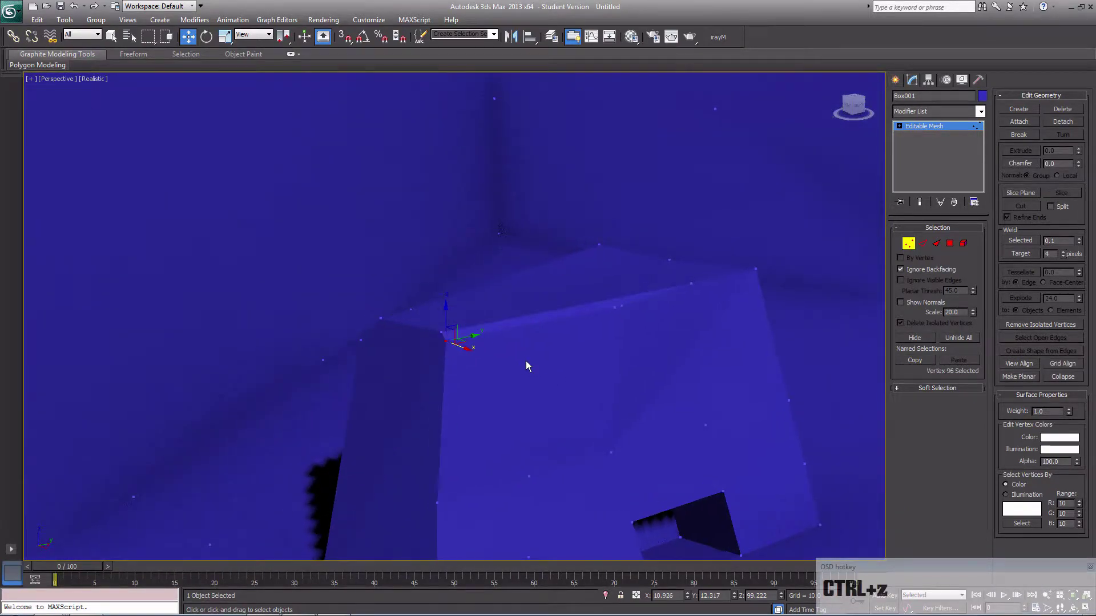
Step: Chamfer the same corner vertex again by a small amount and clear the vertex selection
middle_drag(605, 338, 609, 368)
scroll(623, 384, up, 3)
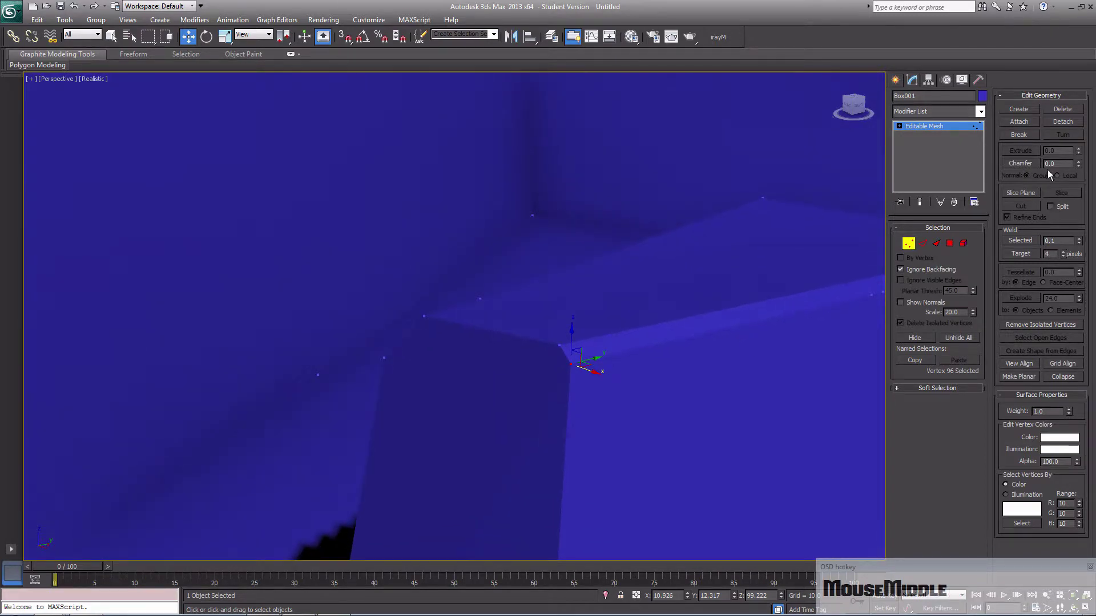
drag(1079, 164, 1079, 165)
middle_drag(590, 387, 585, 389)
click(585, 389)
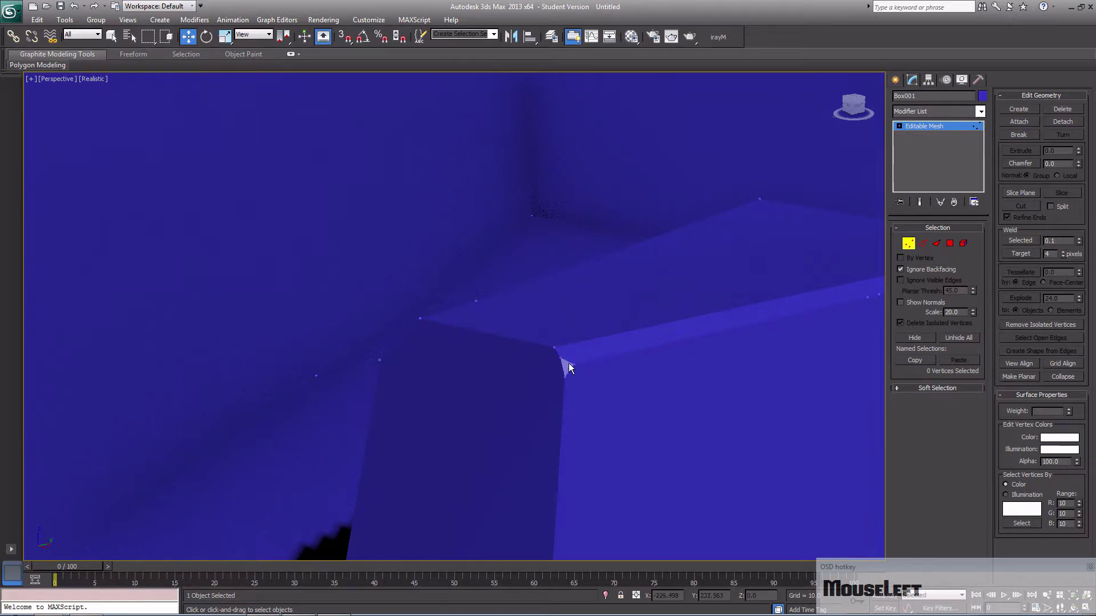
Step: At face level, select the small triangular face at the chamfered corner and move it slightly
click(950, 243)
click(567, 369)
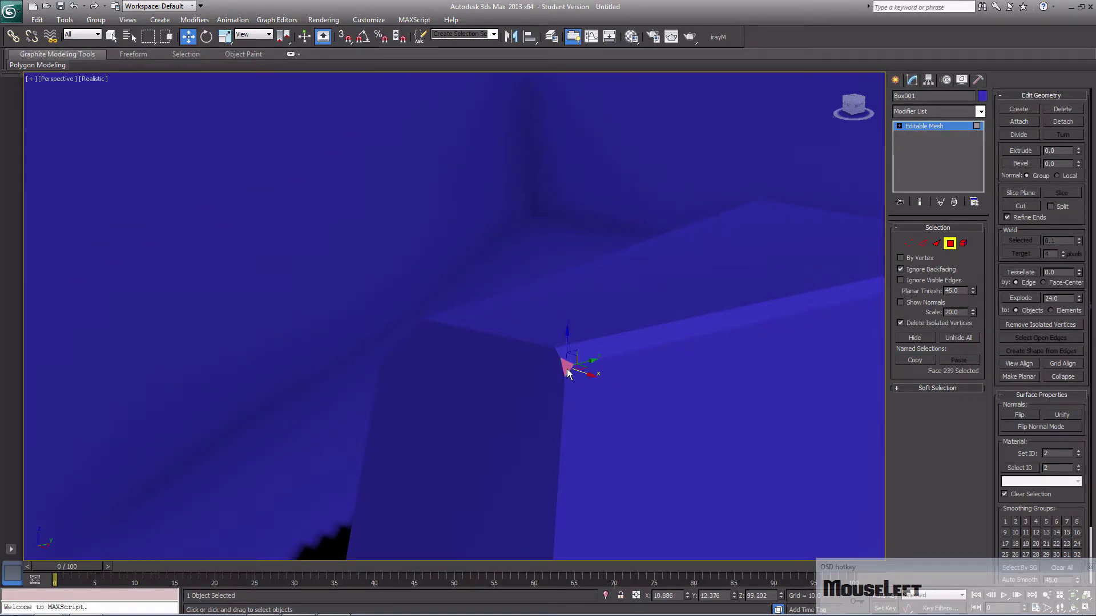
drag(567, 338, 580, 358)
middle_drag(580, 355, 443, 443)
scroll(428, 372, down, 4)
scroll(489, 361, down, 3)
scroll(587, 387, down, 3)
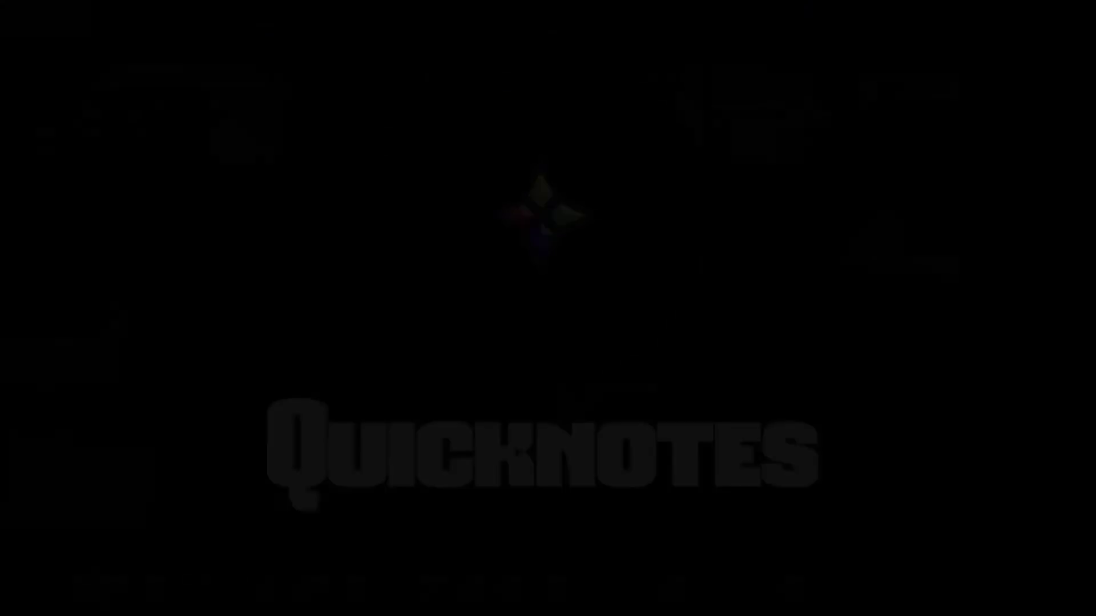